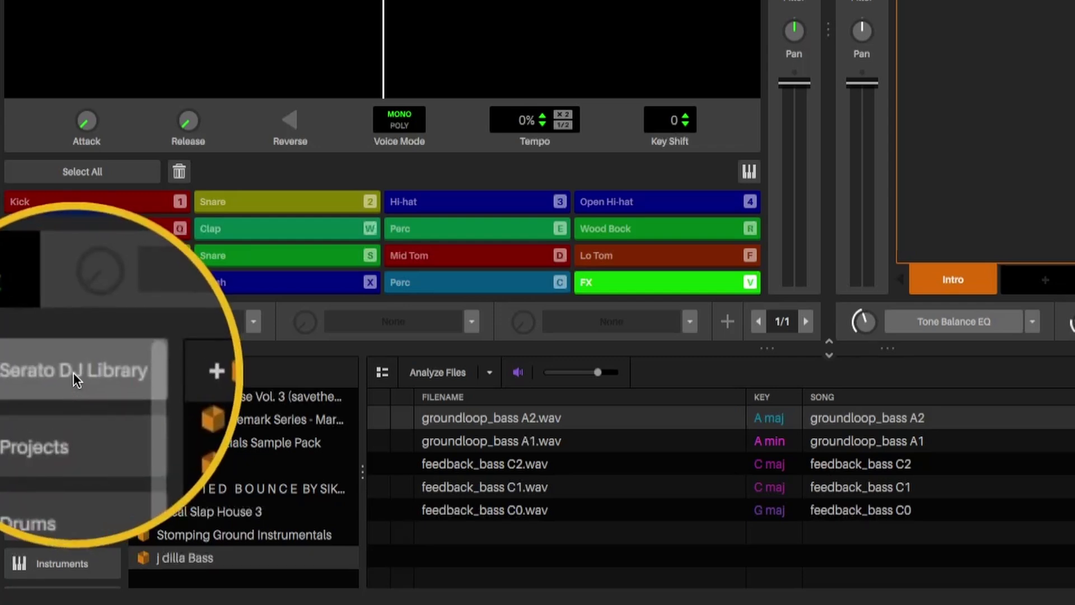
# Show the Serato DJ Library crates and scroll up and down through the crate list.
pyautogui.click(73, 372)
pyautogui.scroll(3, 234, 449)
pyautogui.scroll(-10, 241, 448)
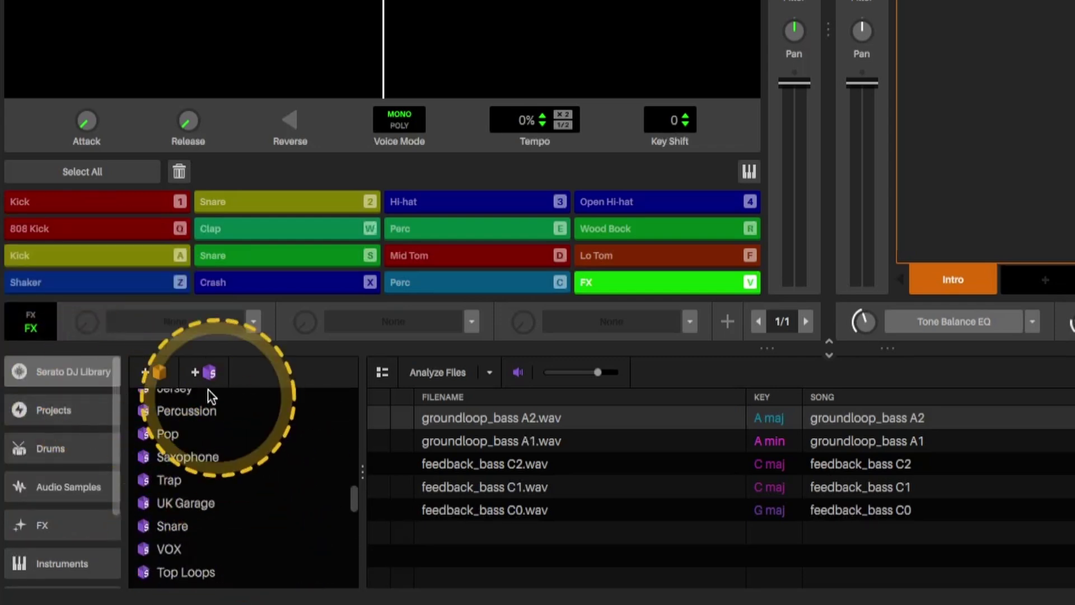
pyautogui.scroll(-10, 210, 449)
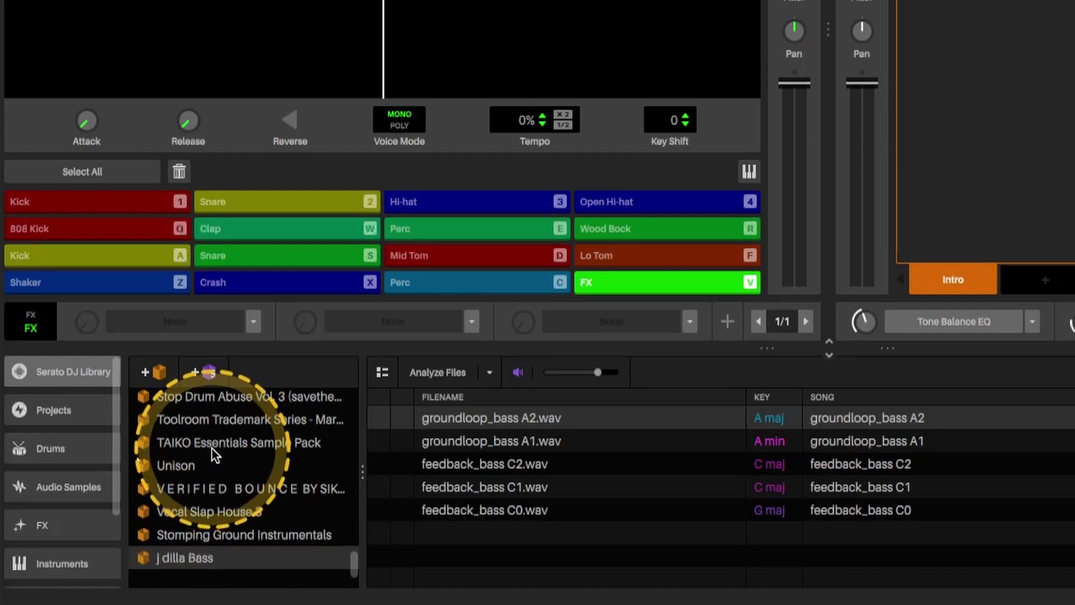
pyautogui.scroll(4, 212, 448)
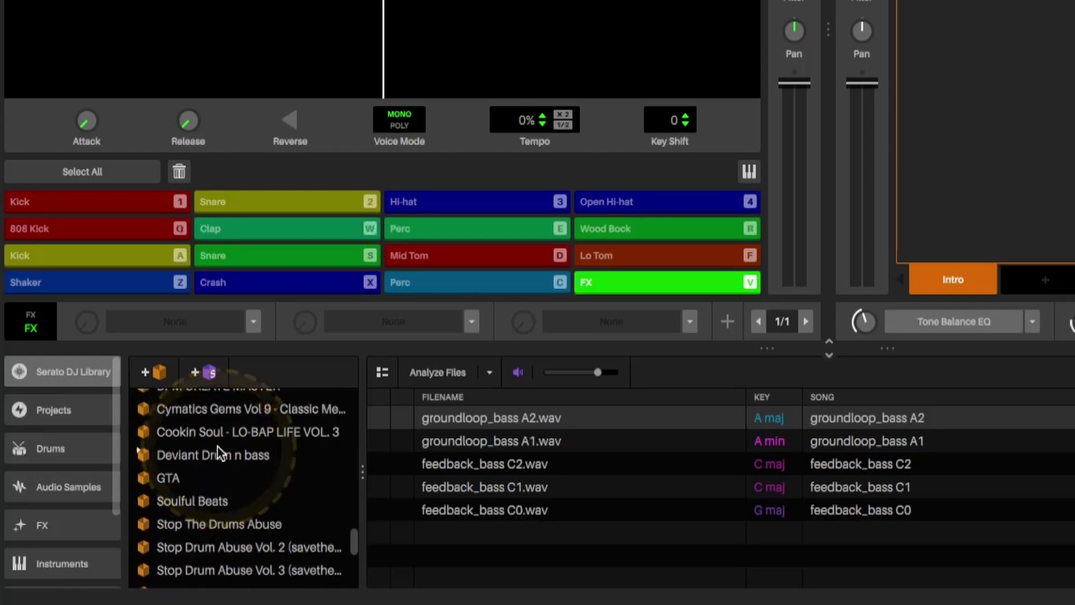
pyautogui.scroll(-4, 254, 439)
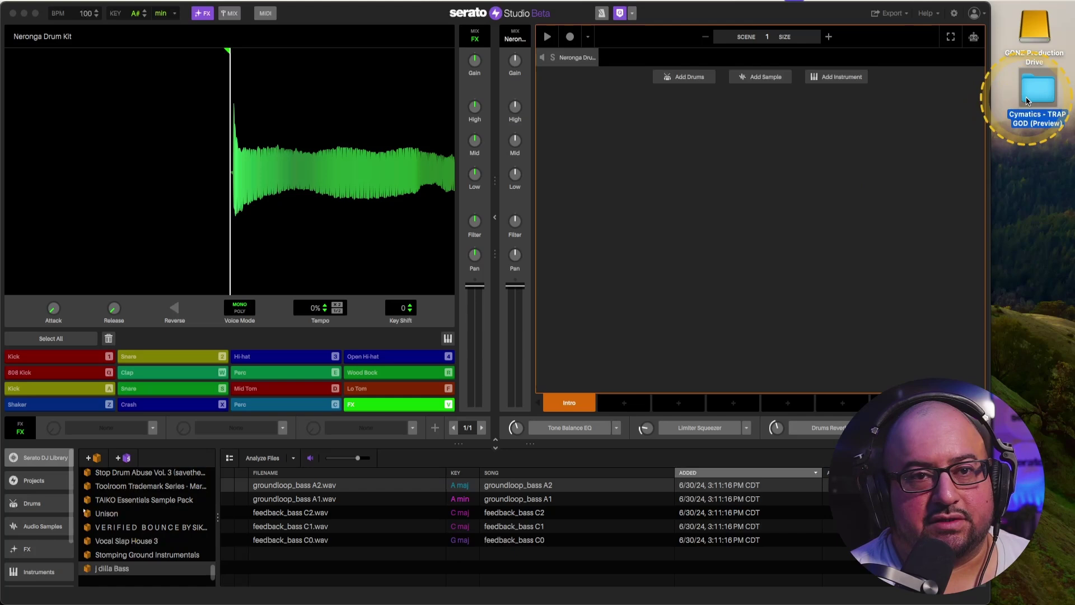
pyautogui.doubleClick(1029, 101)
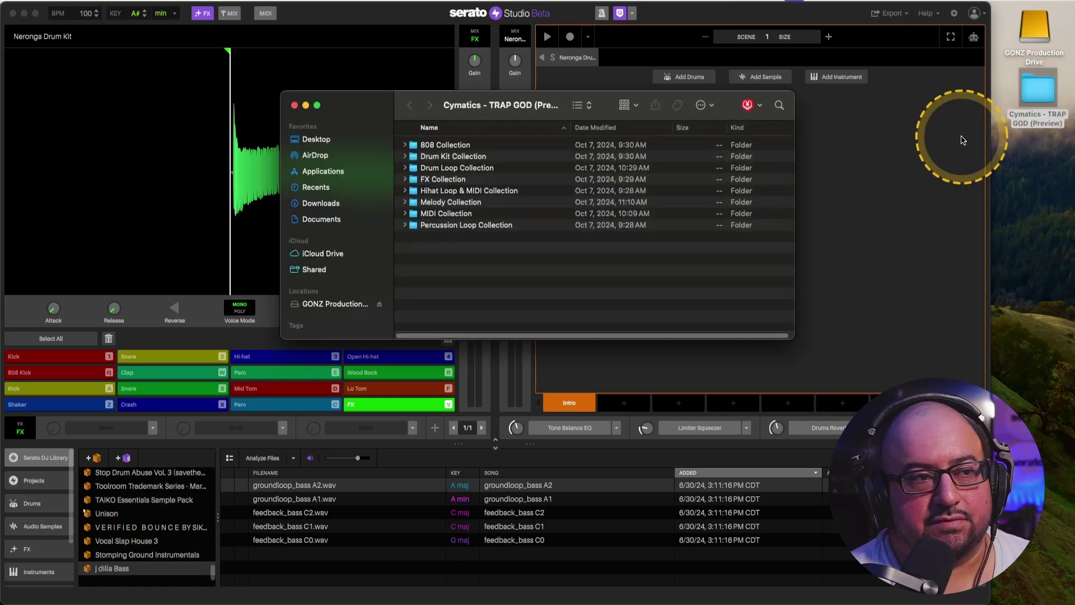
pyautogui.click(405, 145)
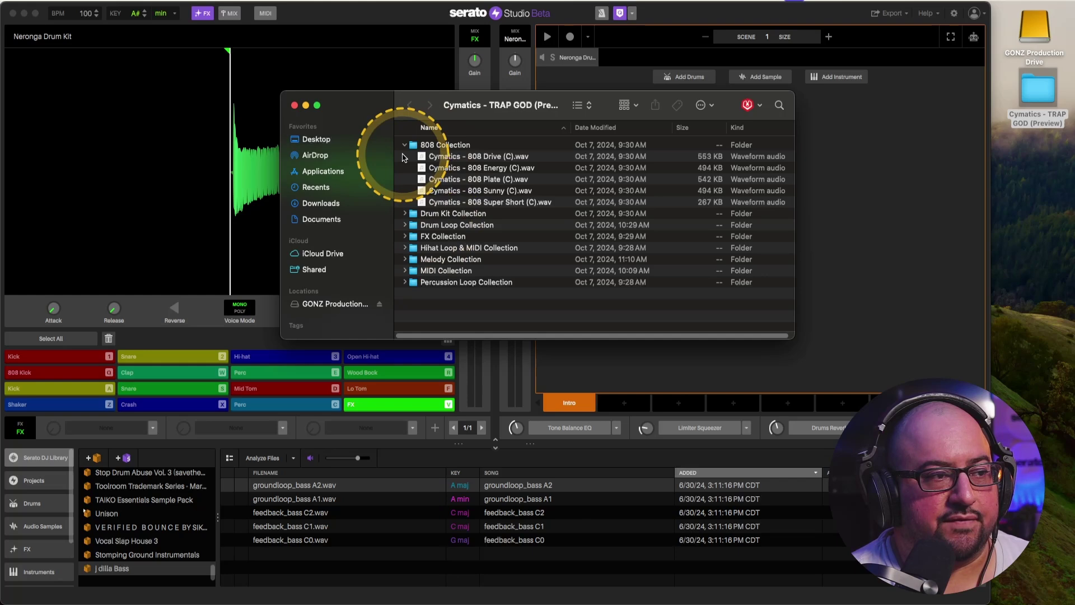
pyautogui.click(405, 145)
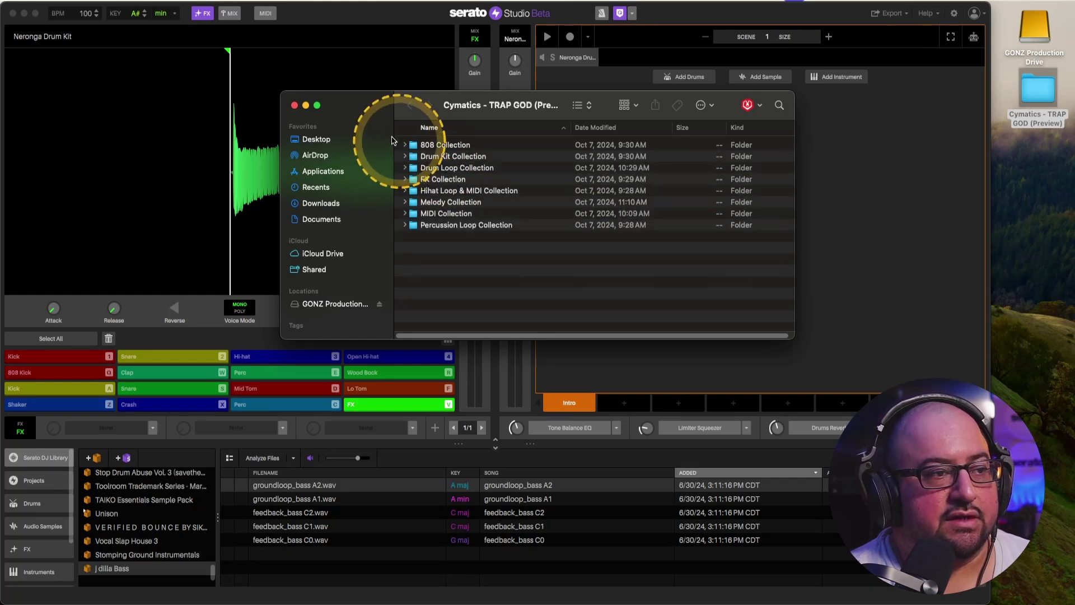
pyautogui.click(294, 105)
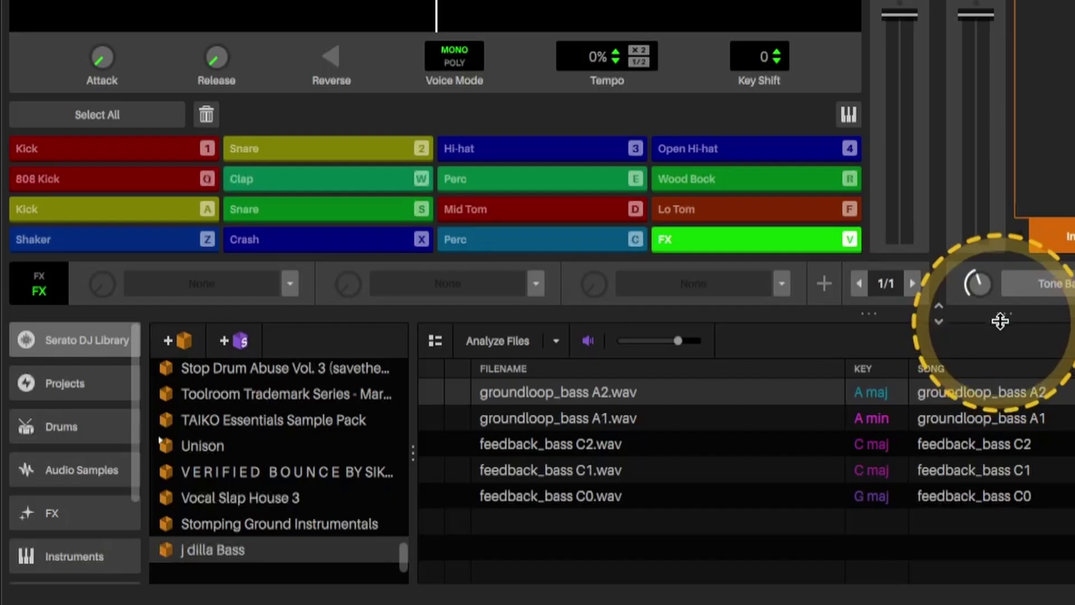
# Enlarge the library by making it taller and widening the crate list.
pyautogui.moveTo(530, 447); pyautogui.dragTo(522, 352)
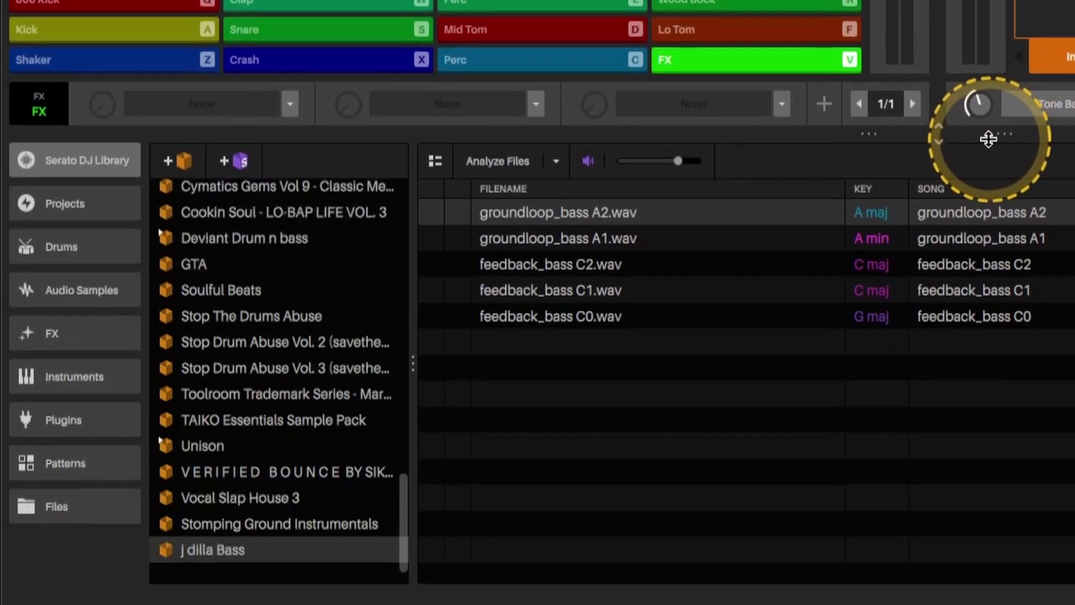
pyautogui.moveTo(988, 139); pyautogui.dragTo(989, 60)
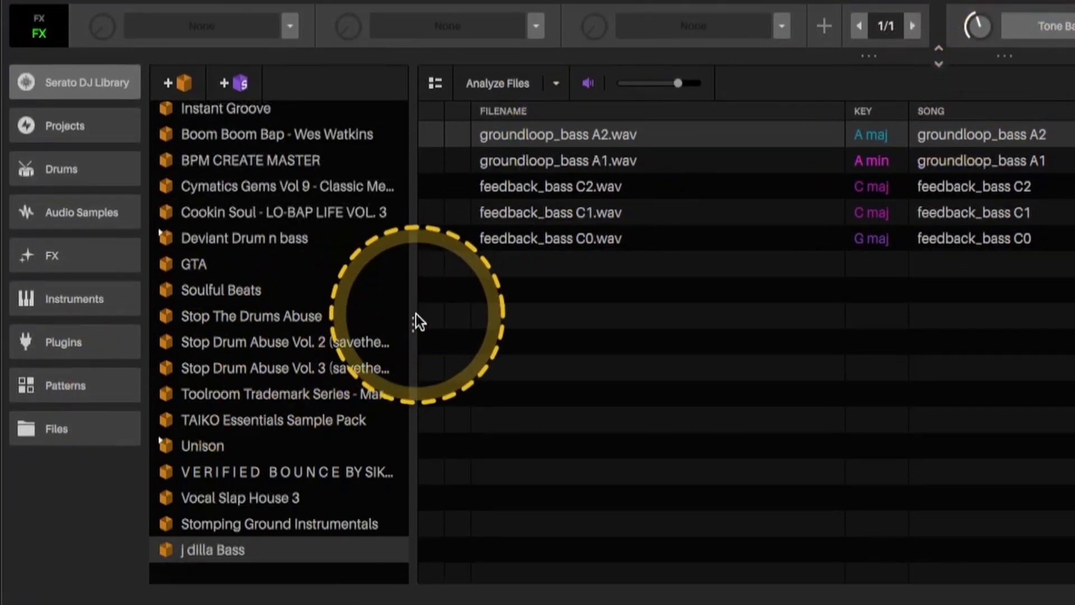
pyautogui.moveTo(418, 322); pyautogui.dragTo(468, 322)
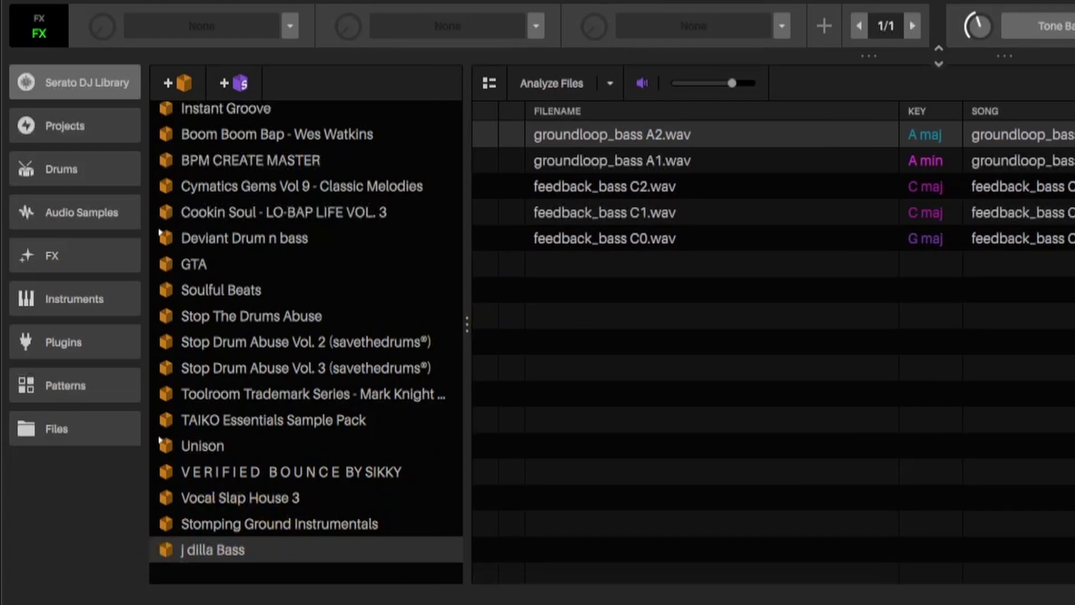
# Add the Cymatics - TRAP GOD (Preview) folder as a crate and dismiss the unsupported-files warning.
pyautogui.moveTo(1074, 392); pyautogui.dragTo(264, 570)
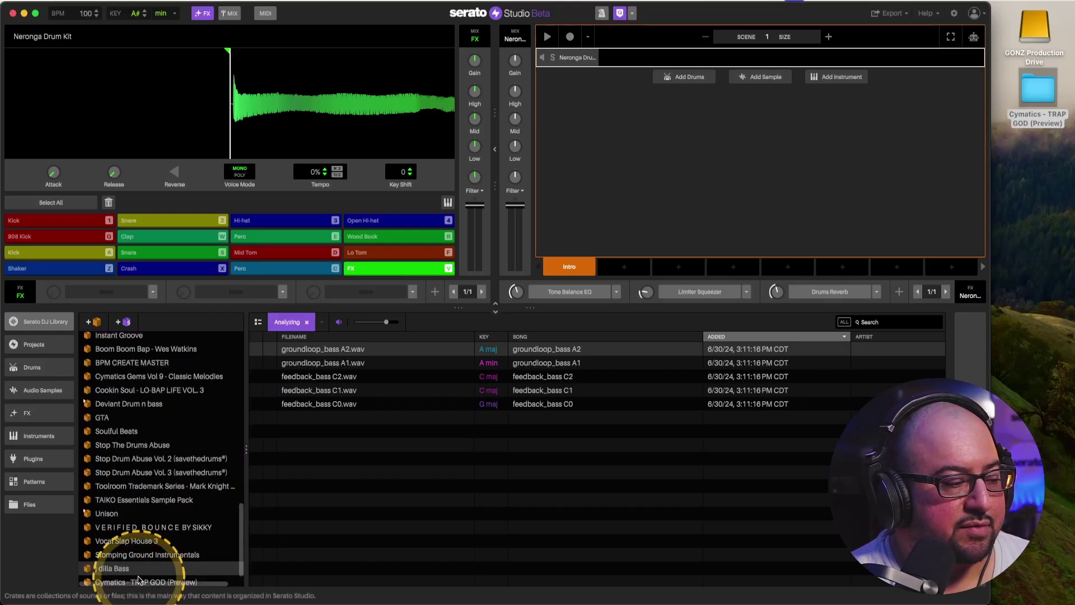
pyautogui.click(318, 439)
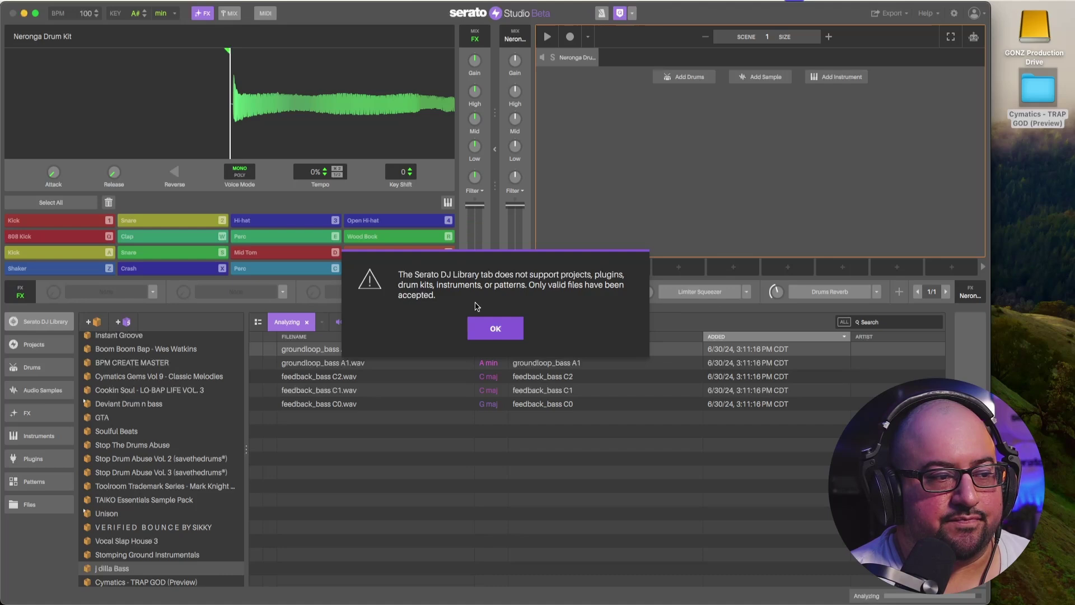
pyautogui.click(493, 329)
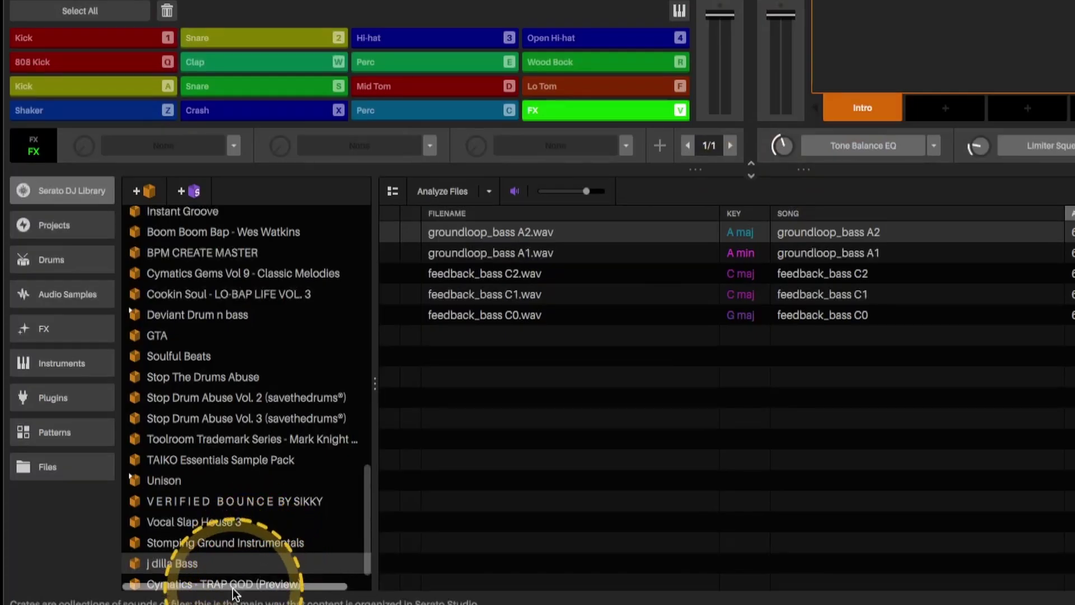
# Browse the TRAP GOD crate's samples down to the Mercury Percussion Loop.
pyautogui.click(154, 584)
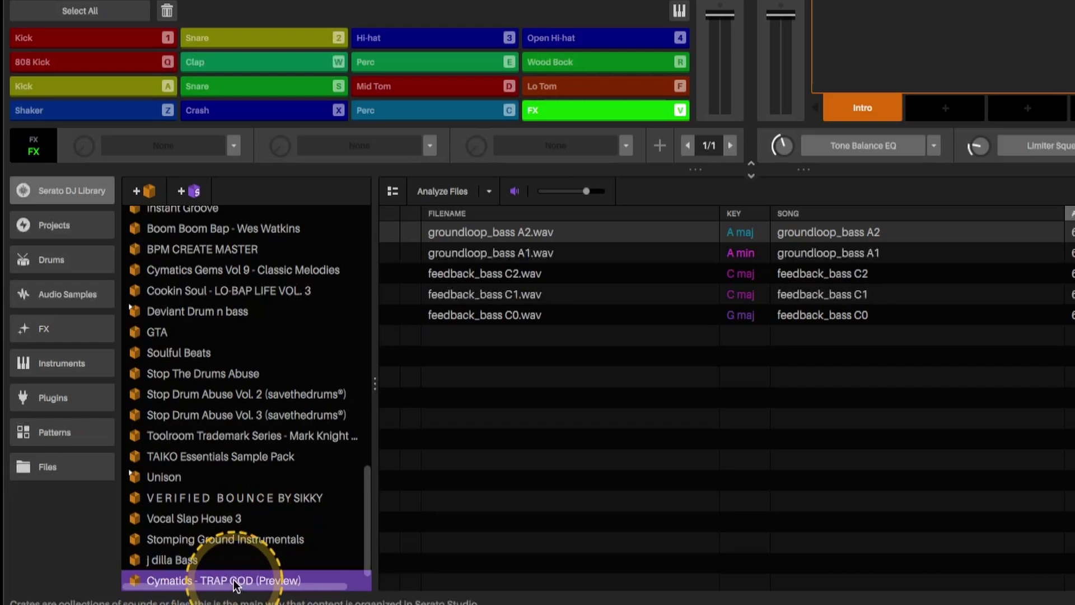
pyautogui.scroll(-1, 311, 445)
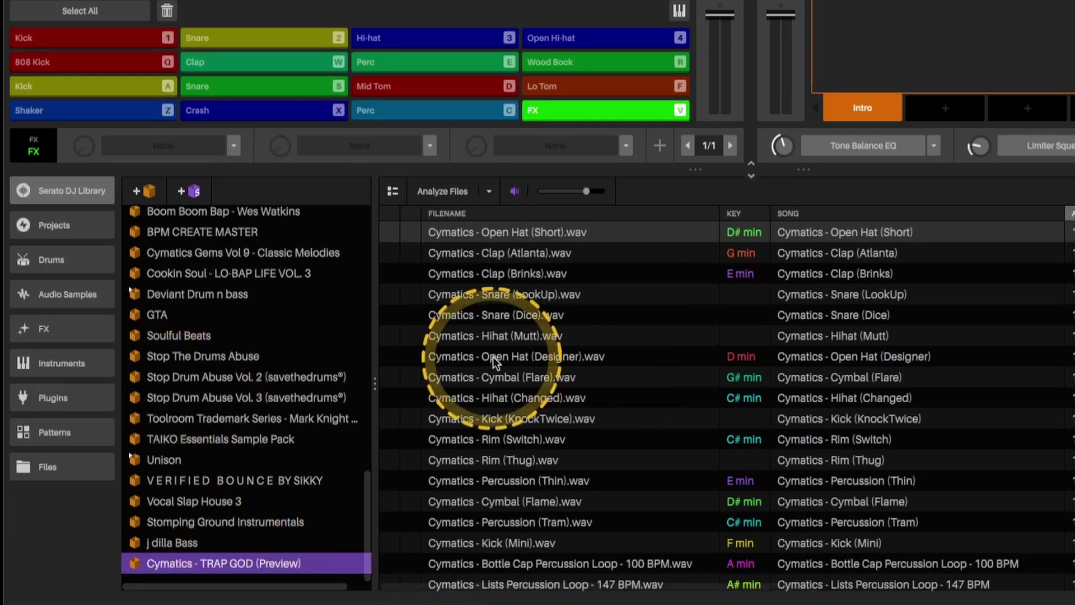
pyautogui.scroll(-15, 766, 375)
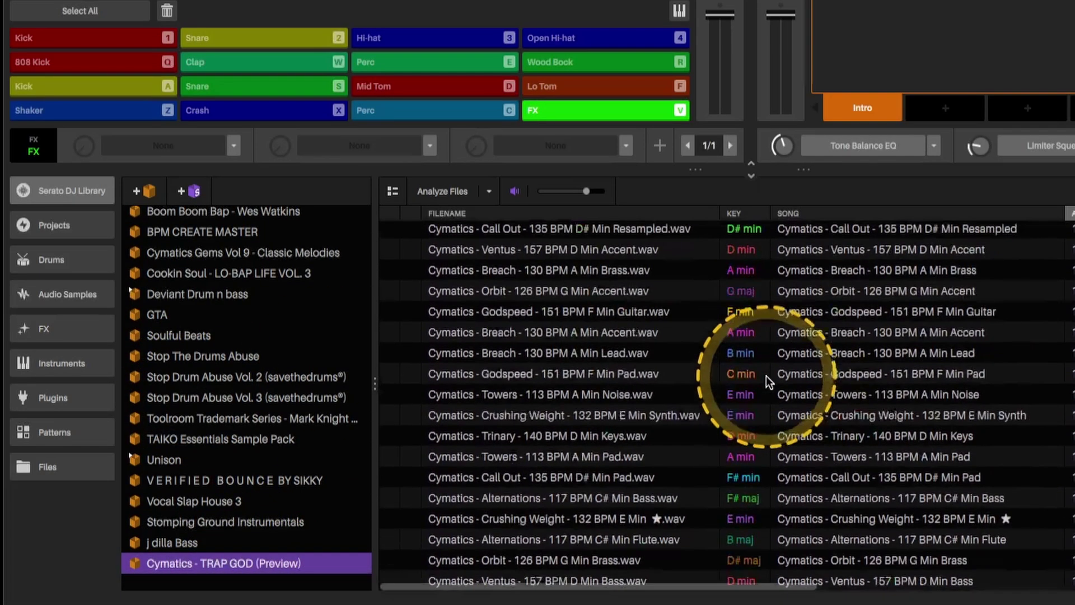
pyautogui.scroll(-20, 766, 375)
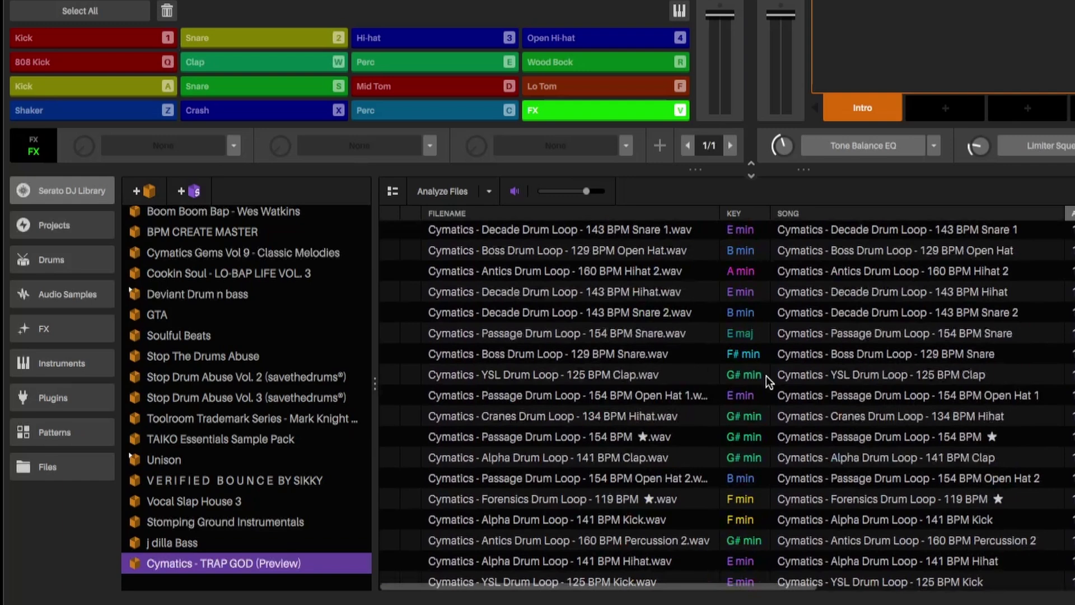
pyautogui.scroll(-5, 766, 375)
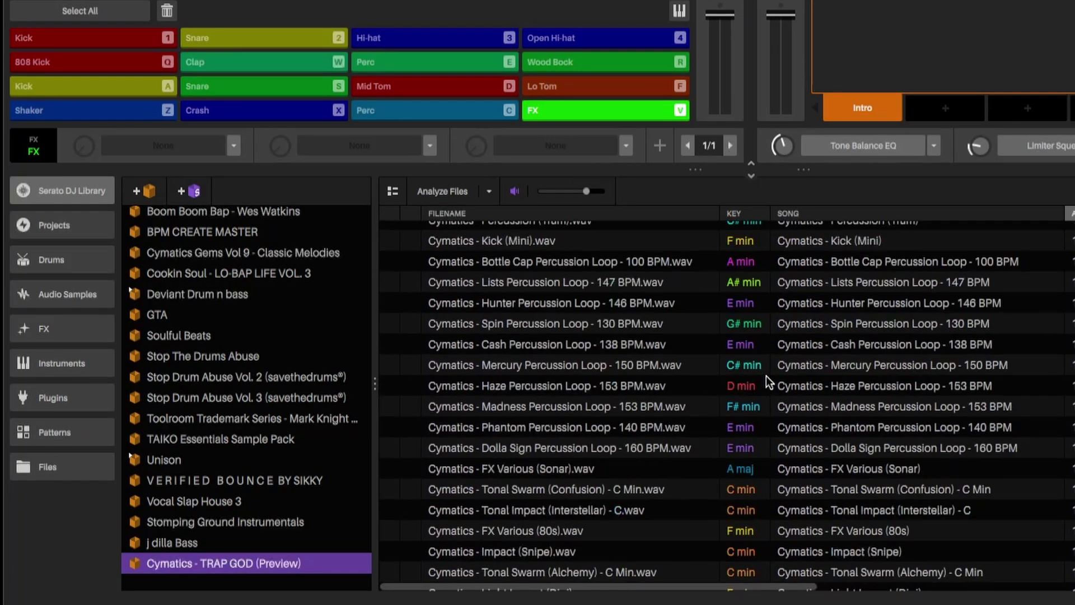
pyautogui.click(560, 364)
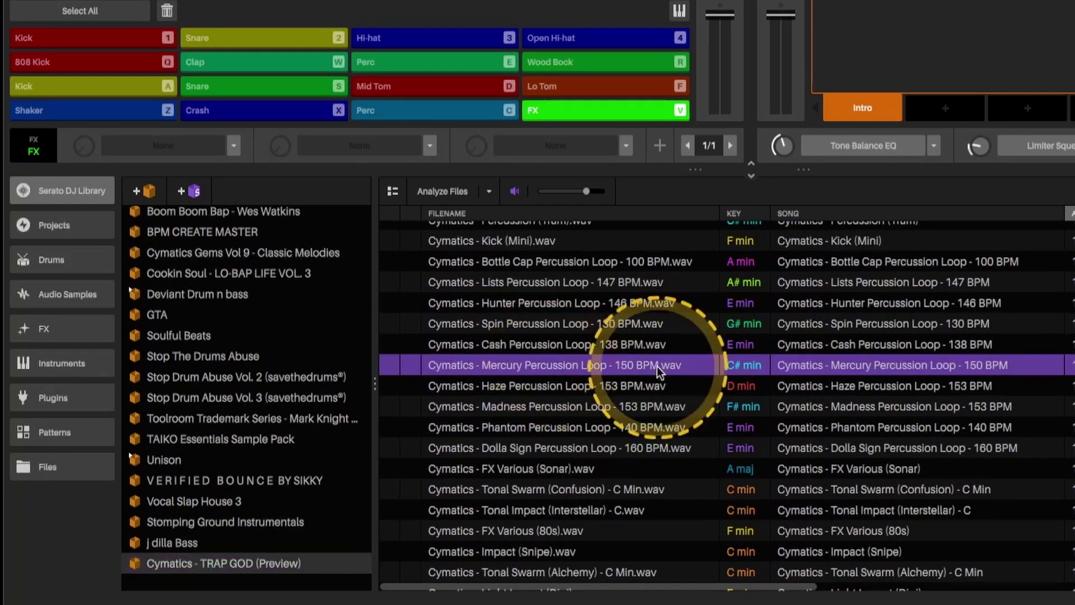
# Toggle Library Preview and delete the TRAP GOD crate from the library.
pyautogui.click(515, 192)
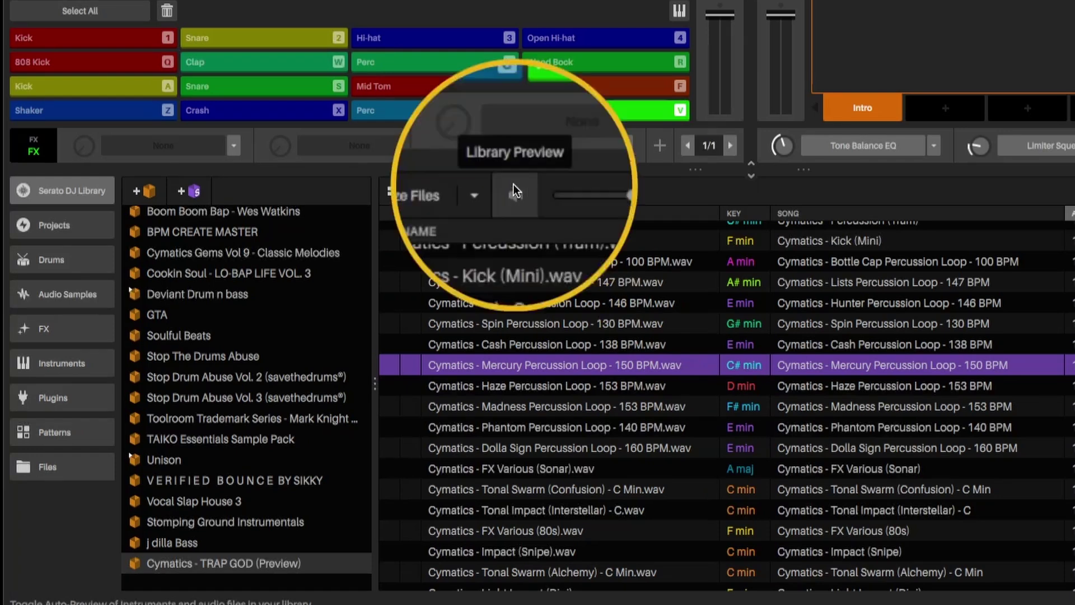
pyautogui.click(243, 563)
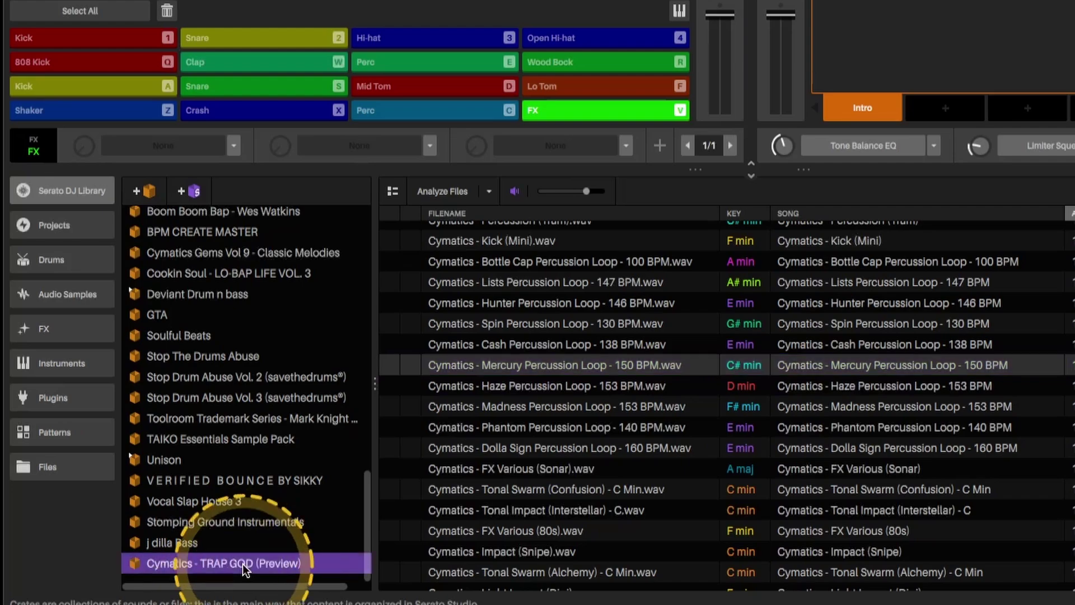
pyautogui.press('Delete')
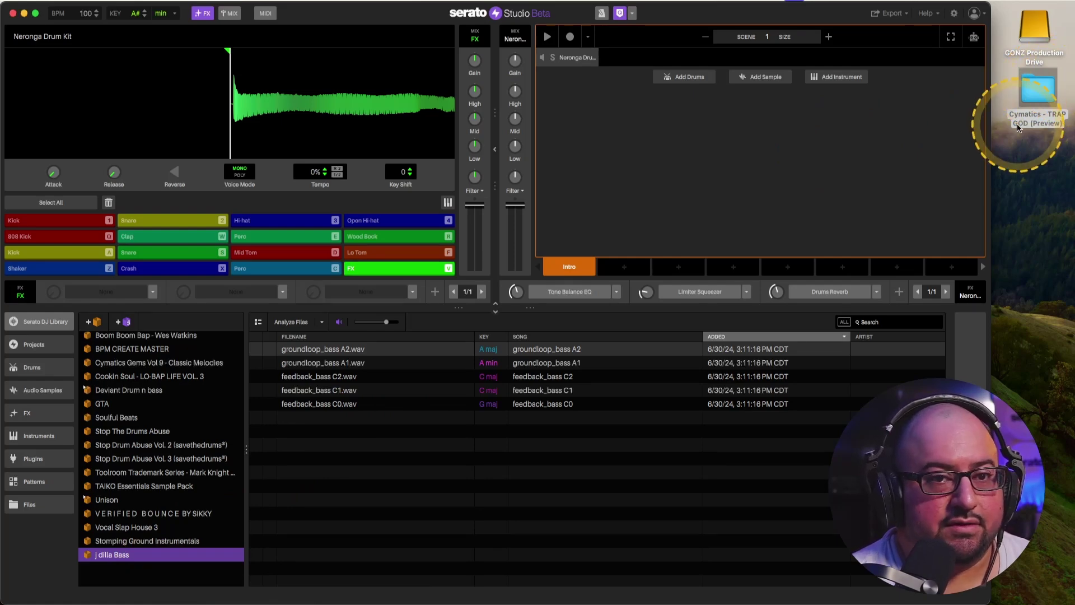
# Open the TRAP GOD folder, peek into MIDI, Drum Kit and Drum Loop Collections, and select all eight folders.
pyautogui.doubleClick(1036, 94)
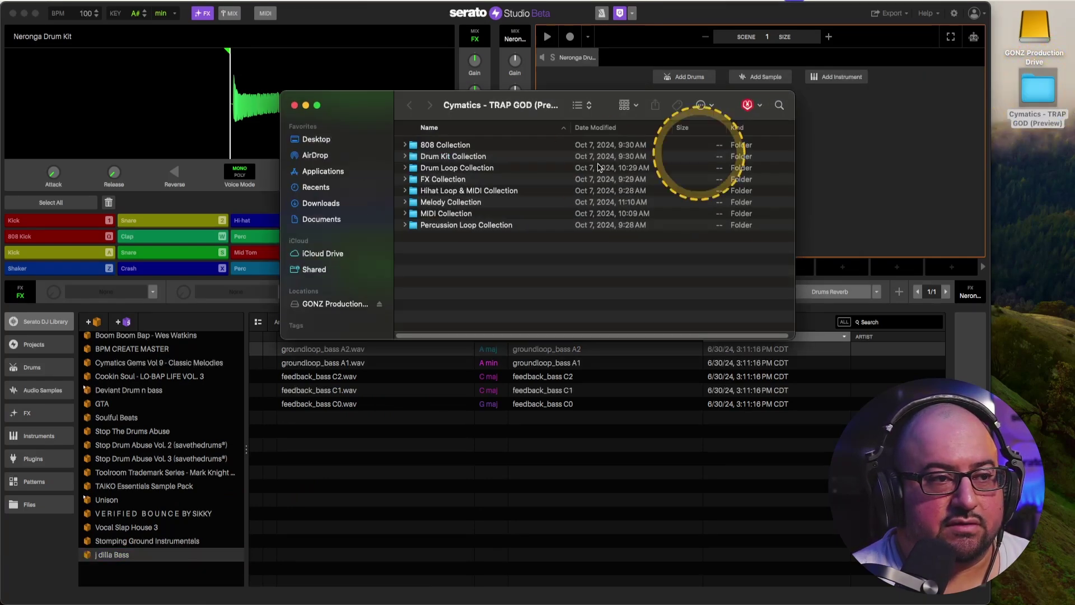
pyautogui.click(448, 145)
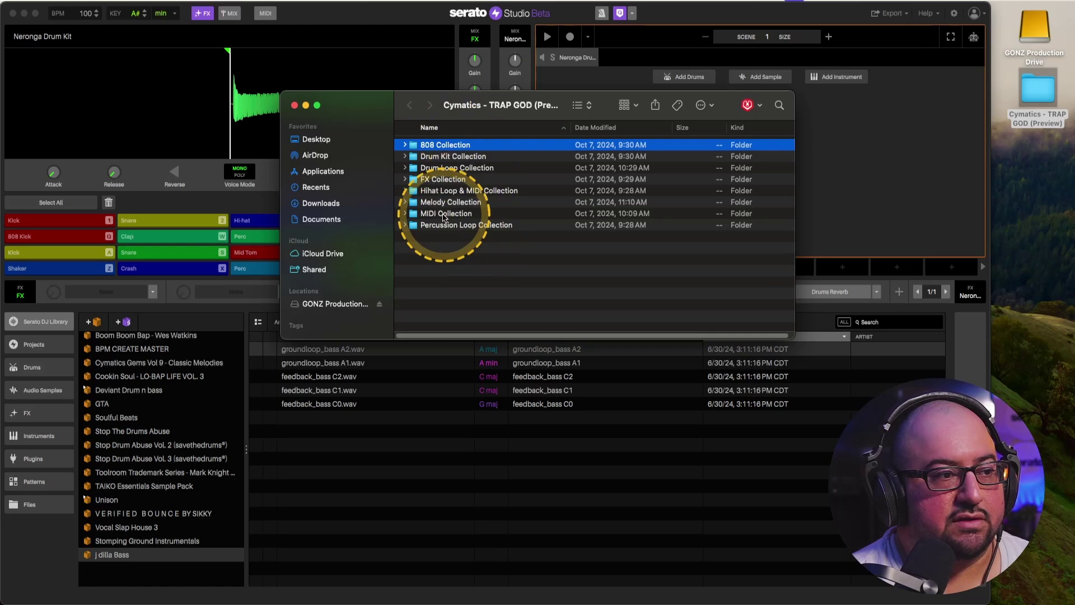
pyautogui.click(405, 214)
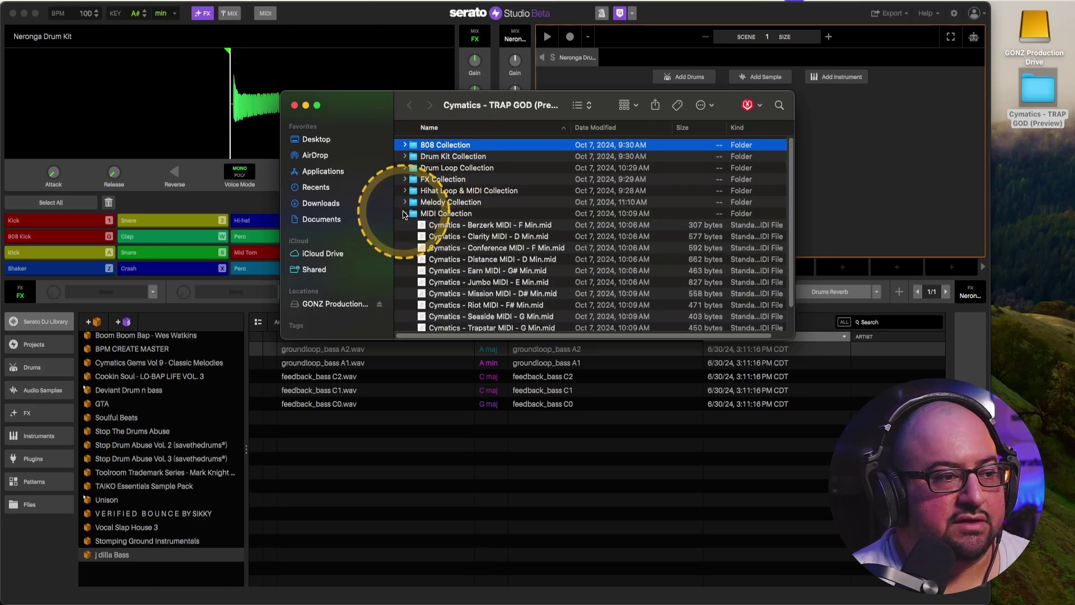
pyautogui.click(404, 213)
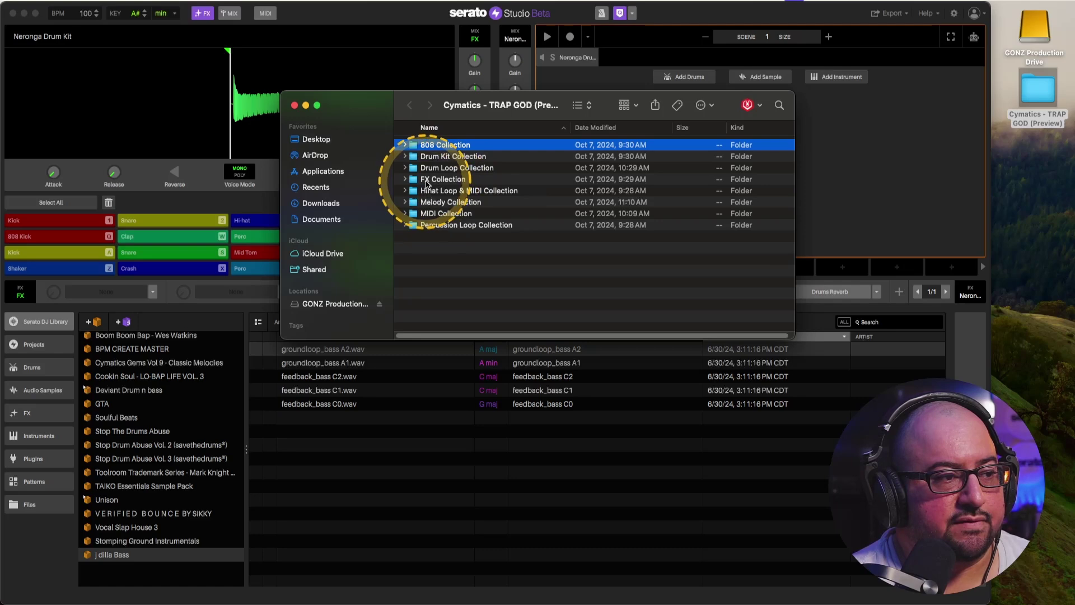
pyautogui.click(404, 157)
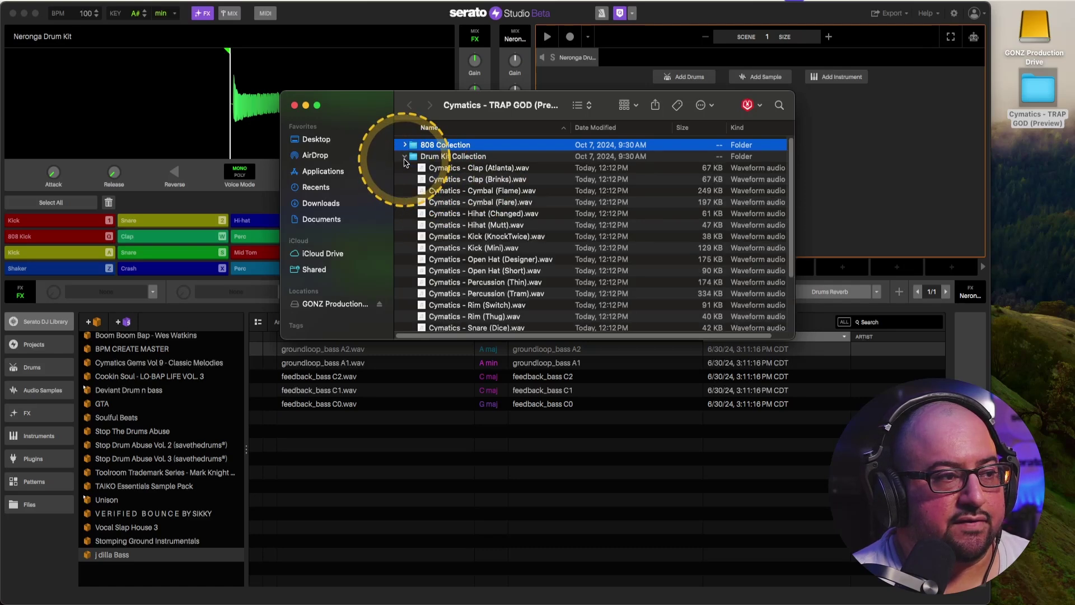
pyautogui.click(404, 157)
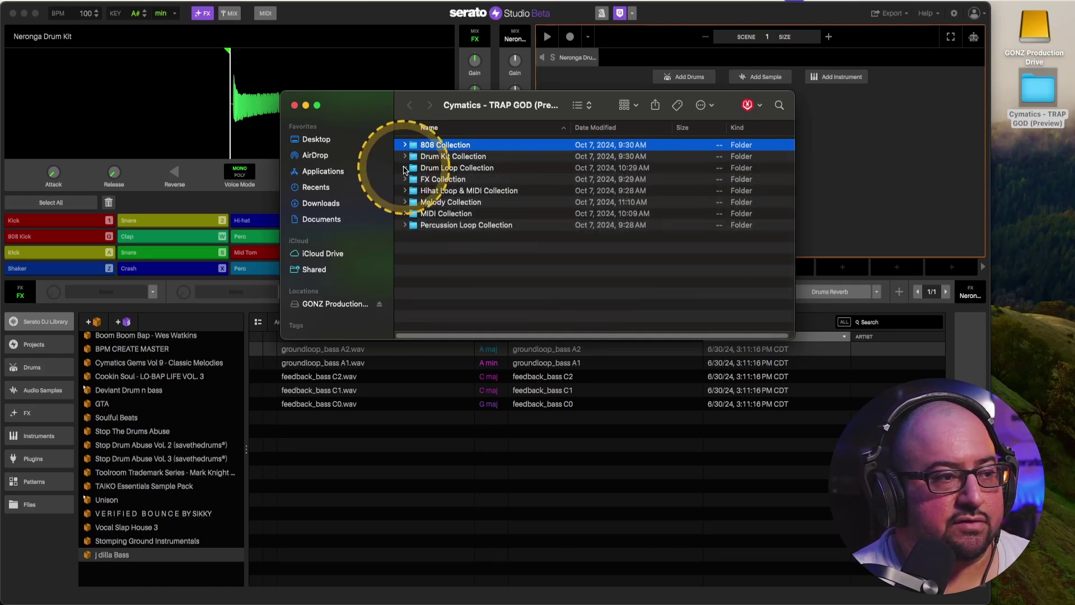
pyautogui.click(405, 169)
pyautogui.click(404, 169)
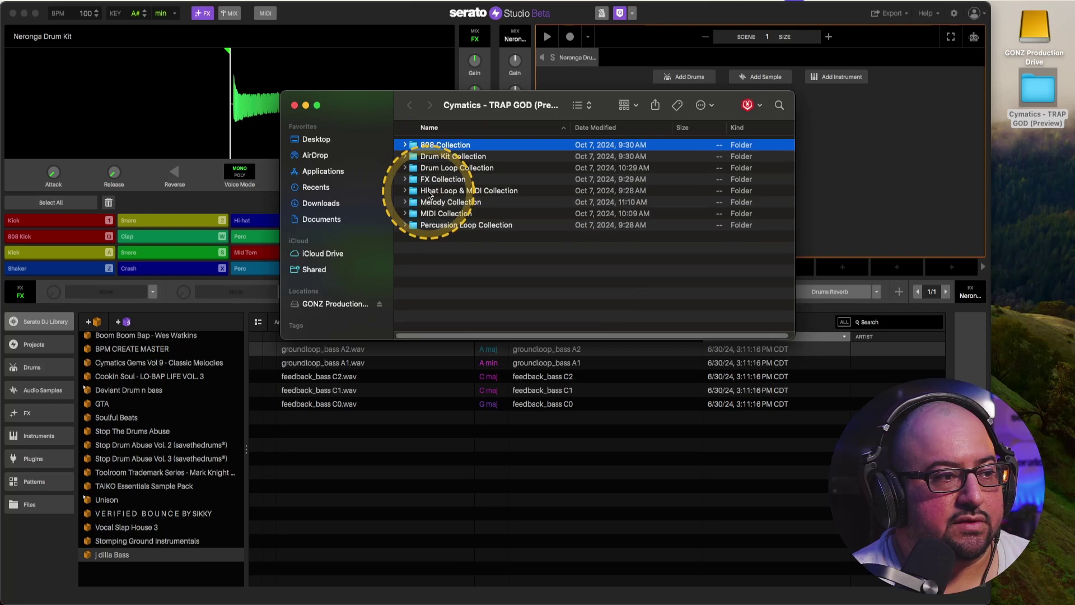
pyautogui.keyDown('shift'); pyautogui.click(436, 224); pyautogui.keyUp('shift')
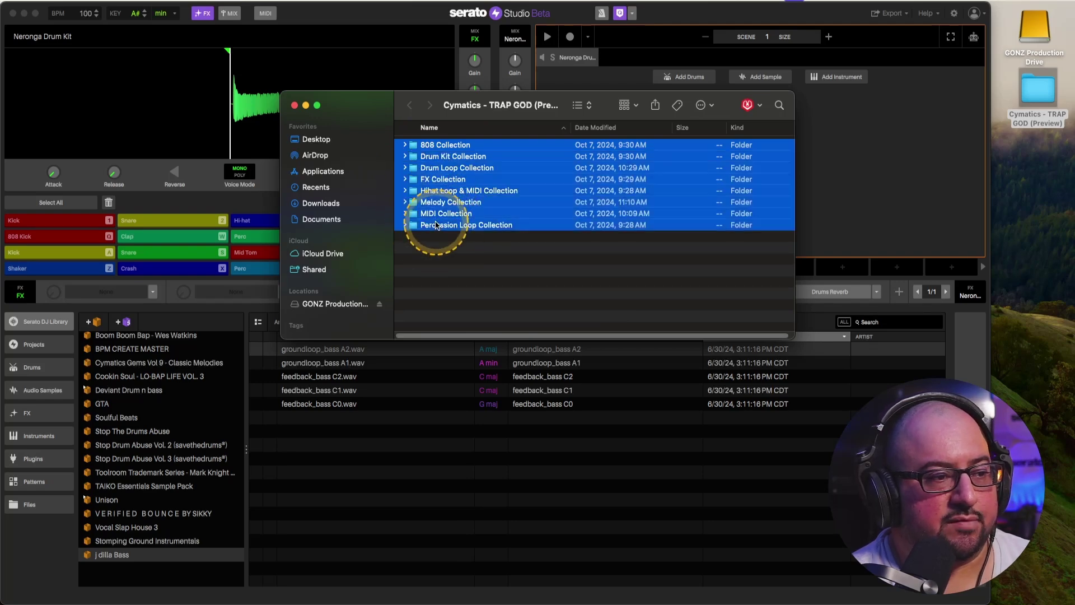
# Drop the eight selected collection folders onto the DJ Library crate list and dismiss the warning.
pyautogui.moveTo(391, 178); pyautogui.dragTo(167, 559)
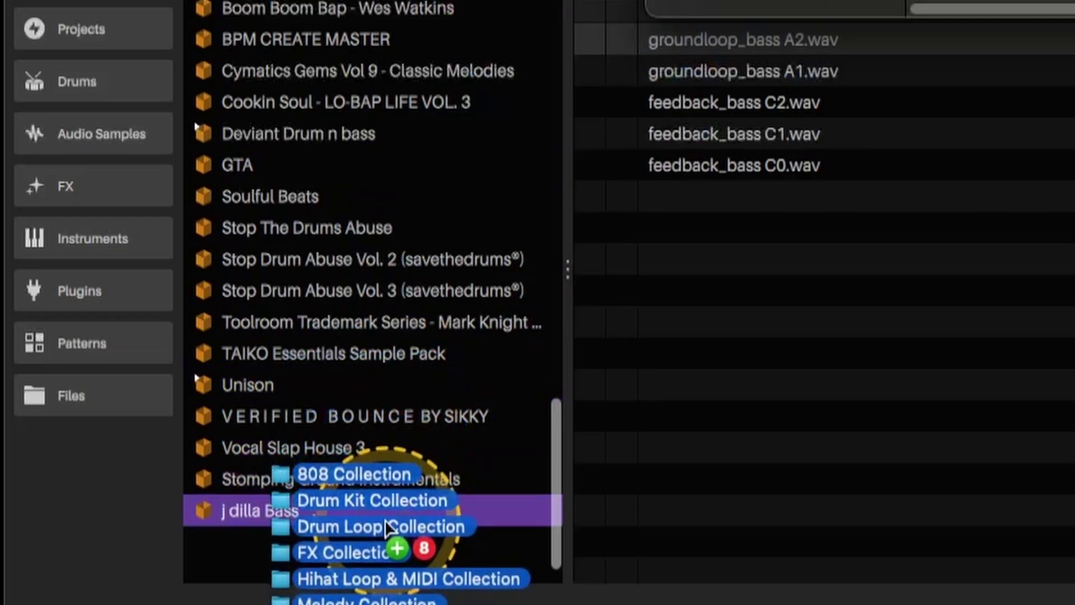
pyautogui.moveTo(385, 519); pyautogui.dragTo(378, 530)
pyautogui.scroll(-5, 386, 504)
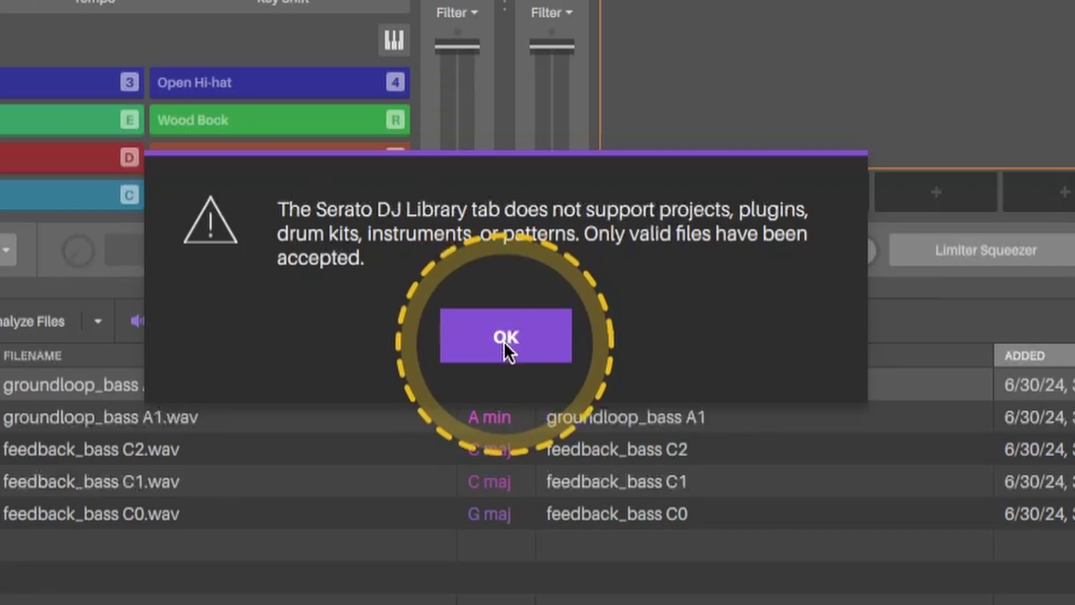
pyautogui.click(492, 352)
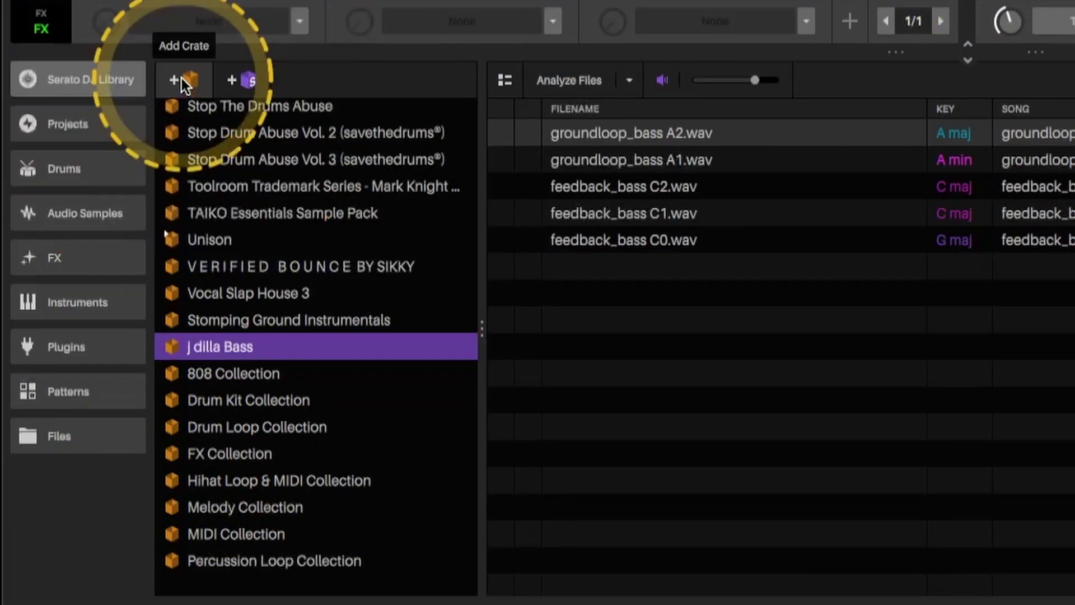
# Create a new crate and rename it 'Cymatics-Trap God kit'.
pyautogui.click(181, 78)
pyautogui.doubleClick(250, 583)
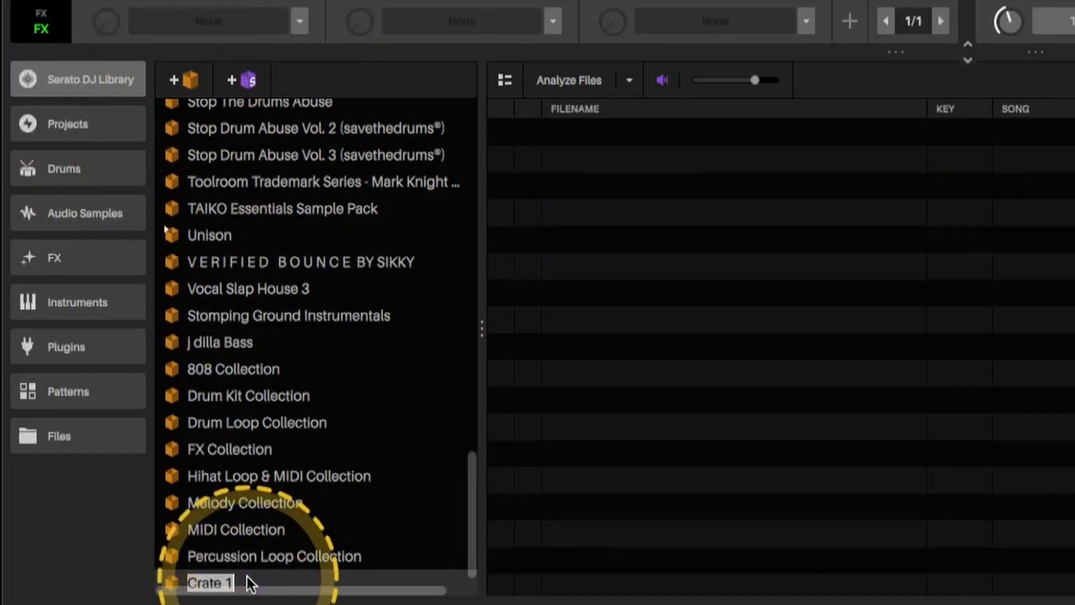
pyautogui.write('Cyma')
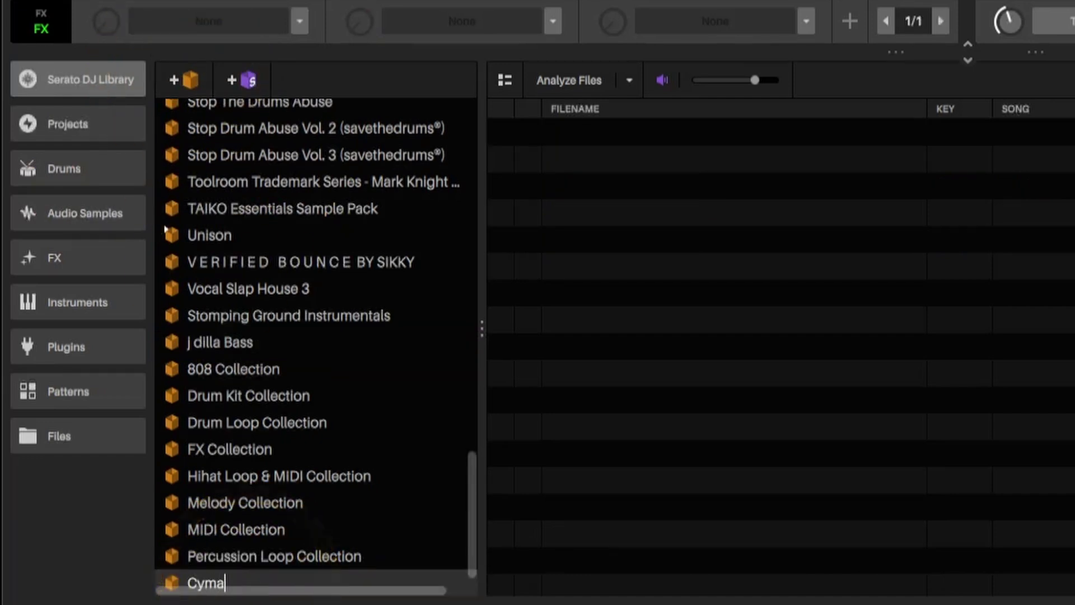
pyautogui.write('tics-Trap God kit')
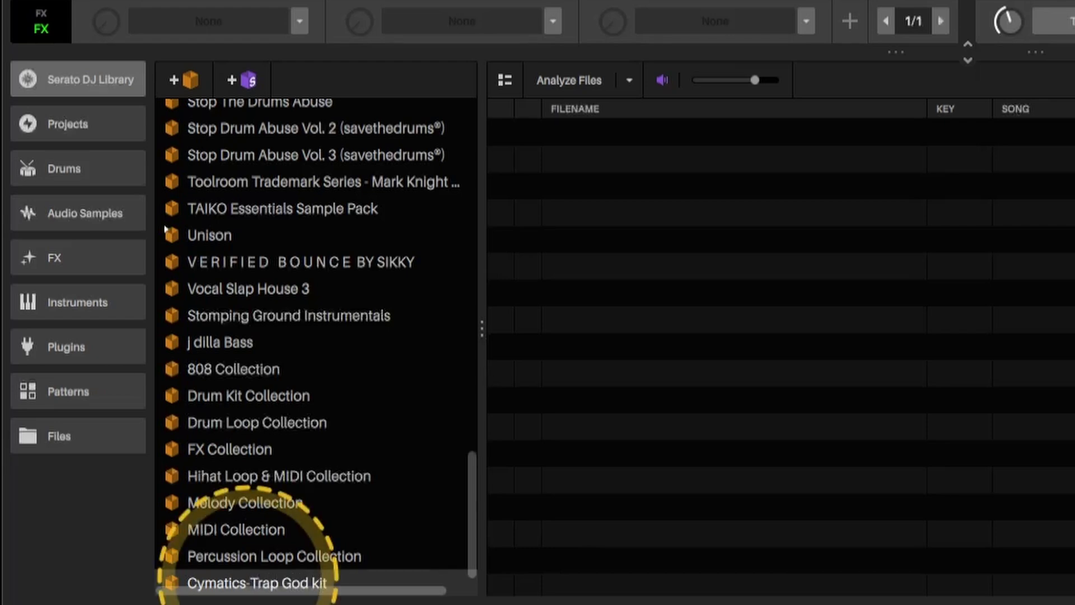
pyautogui.press('Return')
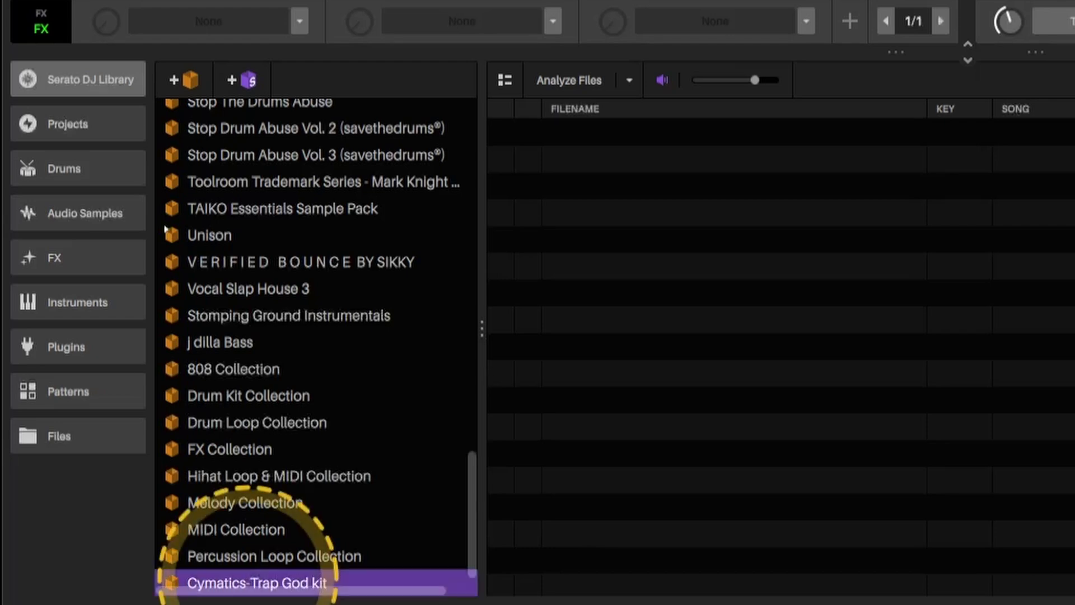
# Nest 808, Drum Kit, Drum Loop, FX, Hihat Loop & MIDI, Melody, MIDI and Percussion Loop Collections under the kit crate.
pyautogui.scroll(-1, 420, 432)
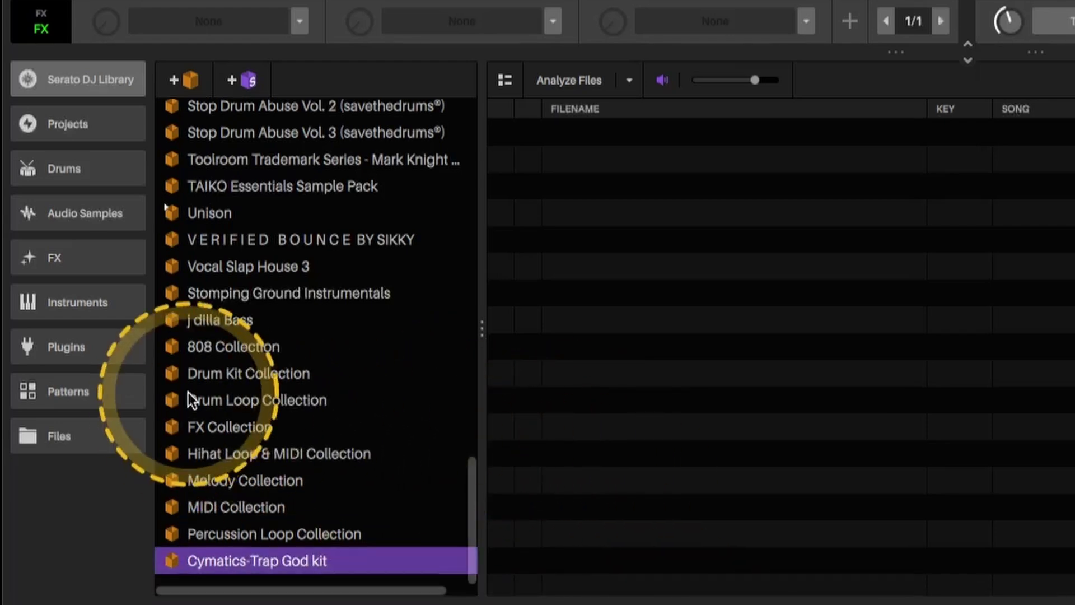
pyautogui.moveTo(235, 348); pyautogui.dragTo(216, 555)
pyautogui.moveTo(227, 337); pyautogui.dragTo(257, 532)
pyautogui.moveTo(251, 344); pyautogui.dragTo(256, 498)
pyautogui.moveTo(240, 348); pyautogui.dragTo(259, 485)
pyautogui.click(229, 353)
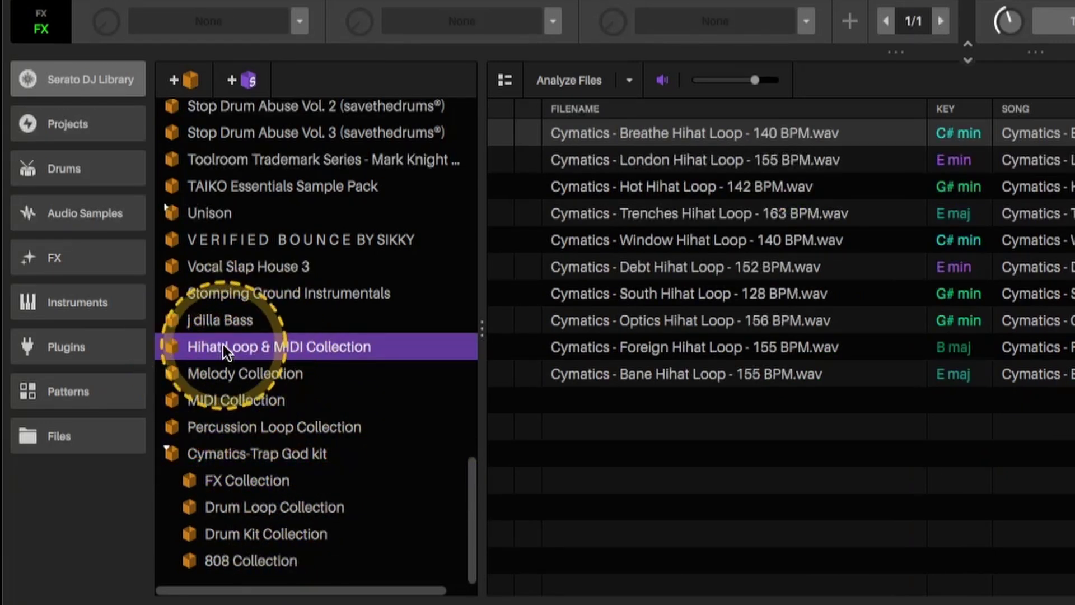
pyautogui.moveTo(222, 345); pyautogui.dragTo(241, 448)
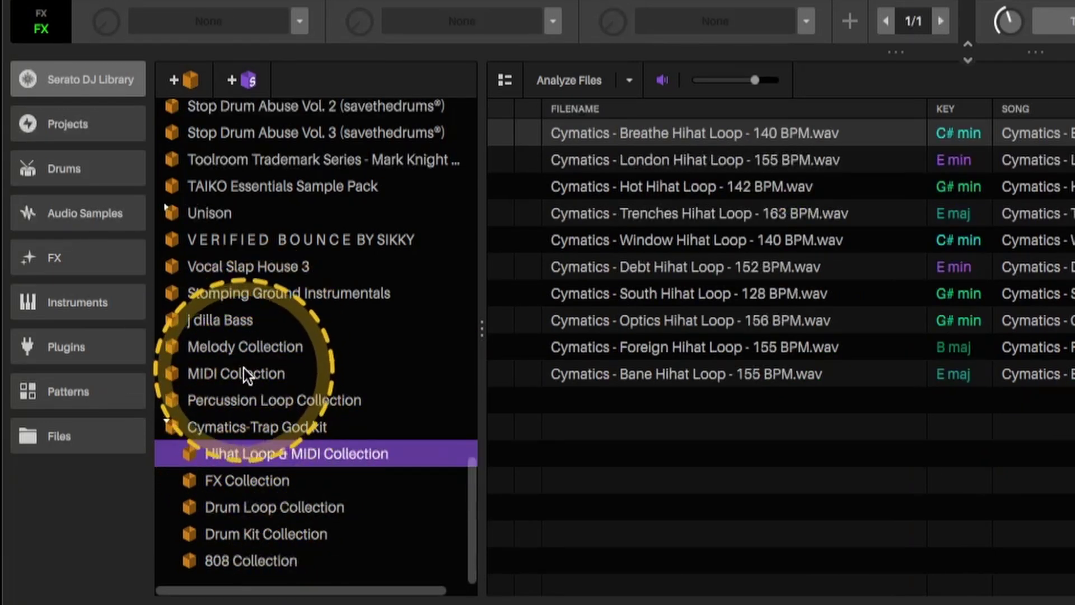
pyautogui.moveTo(241, 347); pyautogui.dragTo(257, 417)
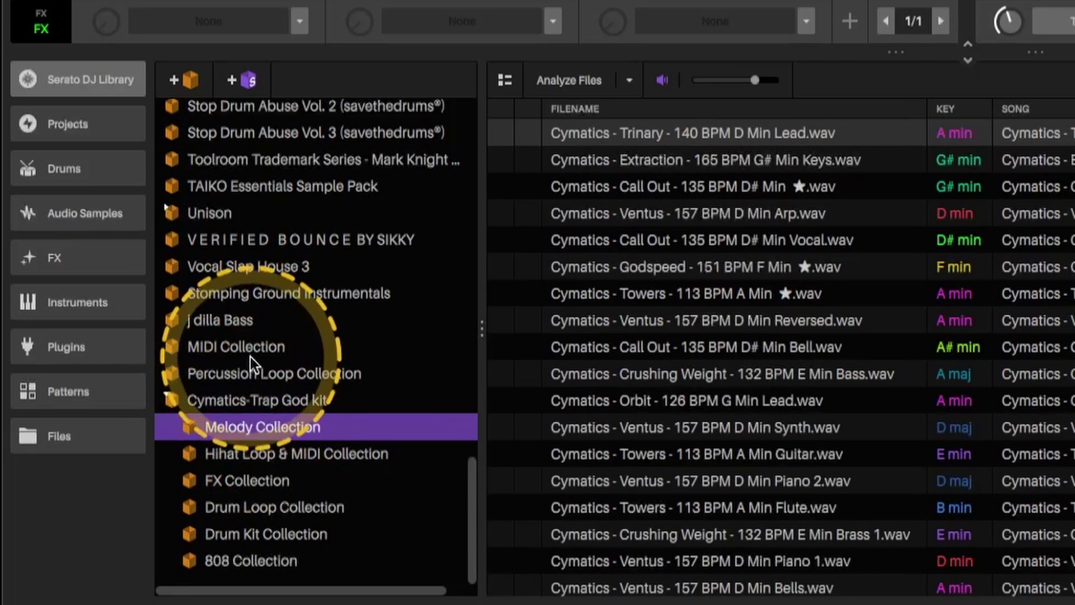
pyautogui.moveTo(245, 344); pyautogui.dragTo(250, 392)
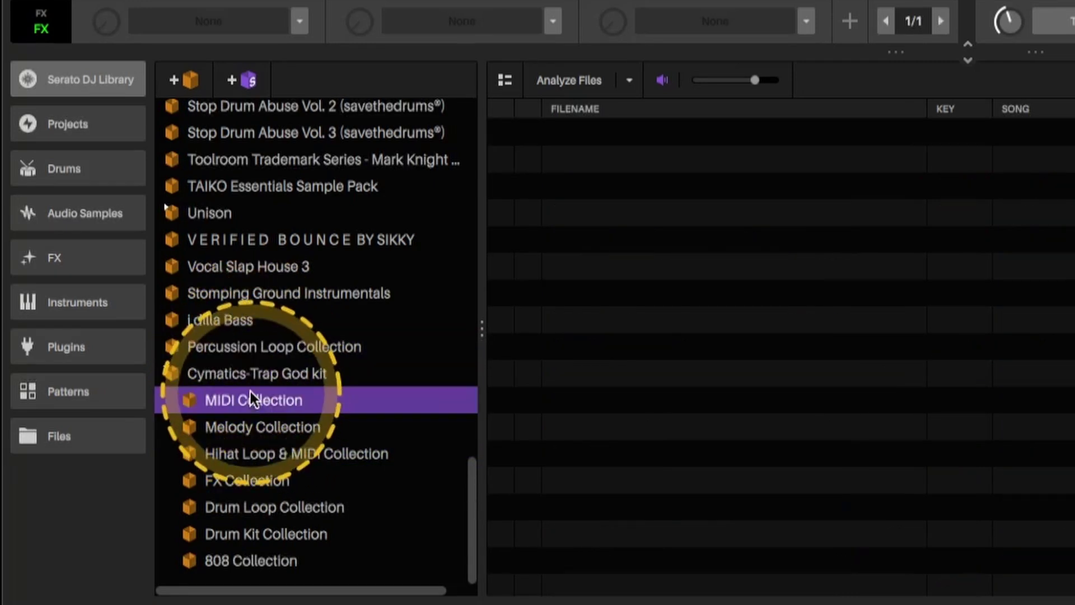
pyautogui.moveTo(251, 350); pyautogui.dragTo(241, 371)
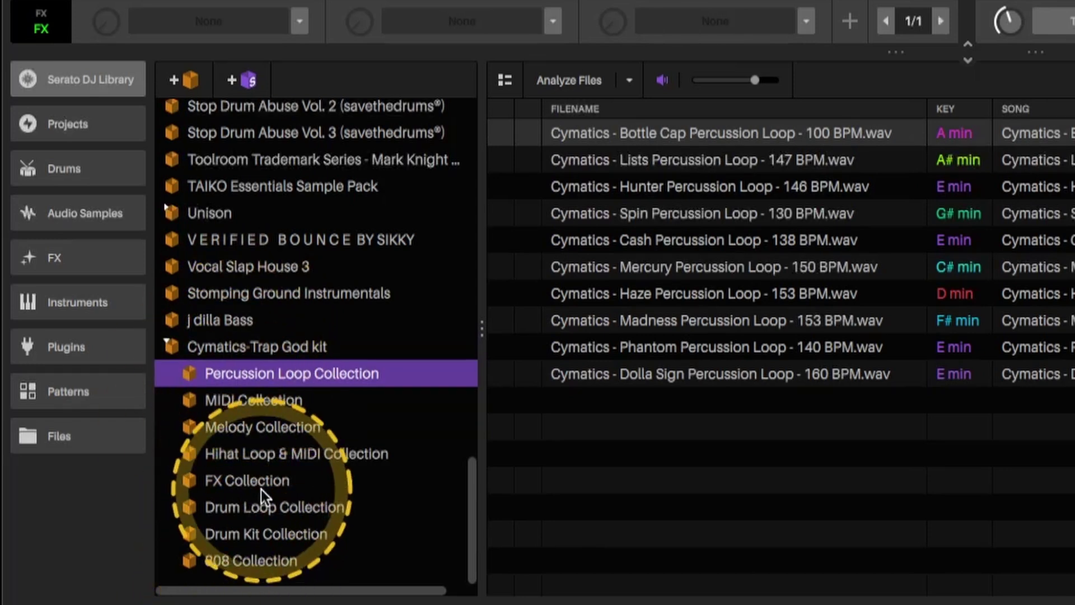
# Order the sub-crates 808, Drum Kit, Drum Loop, Hihat Loop & MIDI, FX, Percussion Loop, Melody, MIDI.
pyautogui.moveTo(240, 566); pyautogui.dragTo(207, 354)
pyautogui.moveTo(236, 565); pyautogui.dragTo(173, 409)
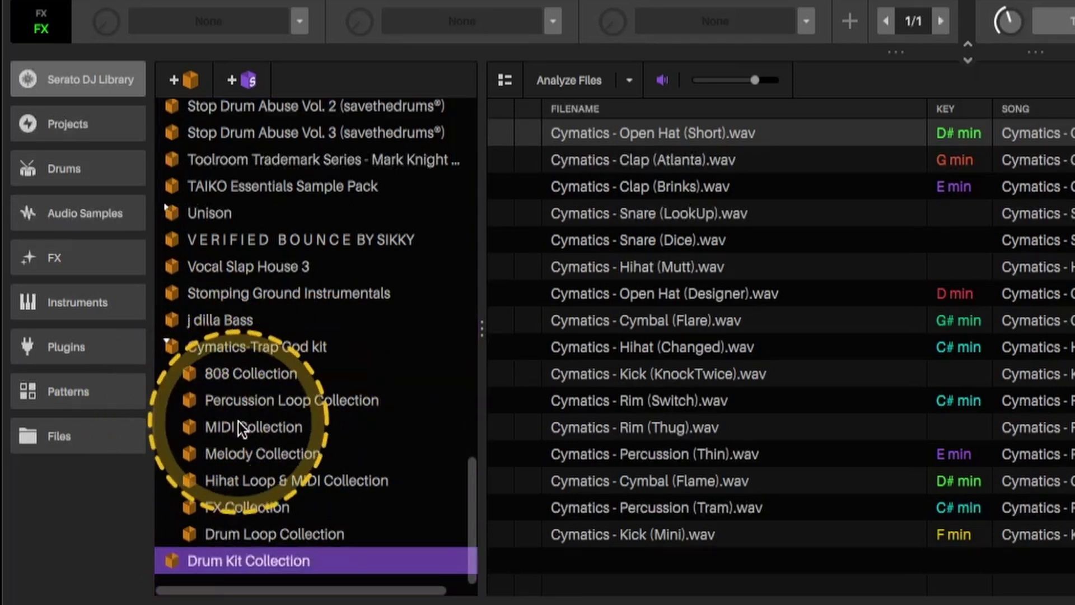
pyautogui.moveTo(239, 560); pyautogui.dragTo(189, 387)
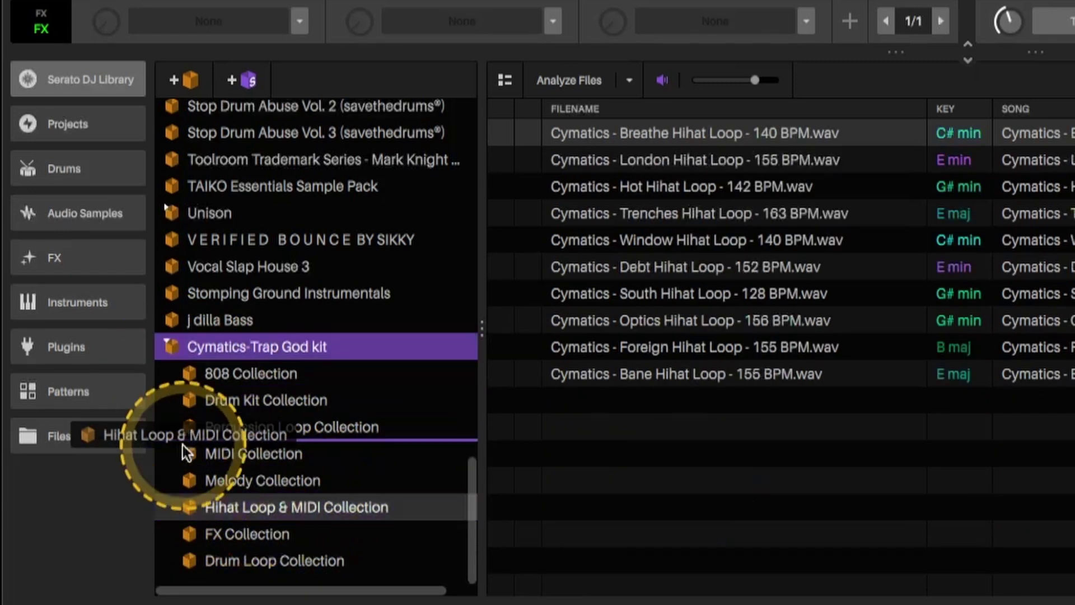
pyautogui.moveTo(182, 444); pyautogui.dragTo(190, 419)
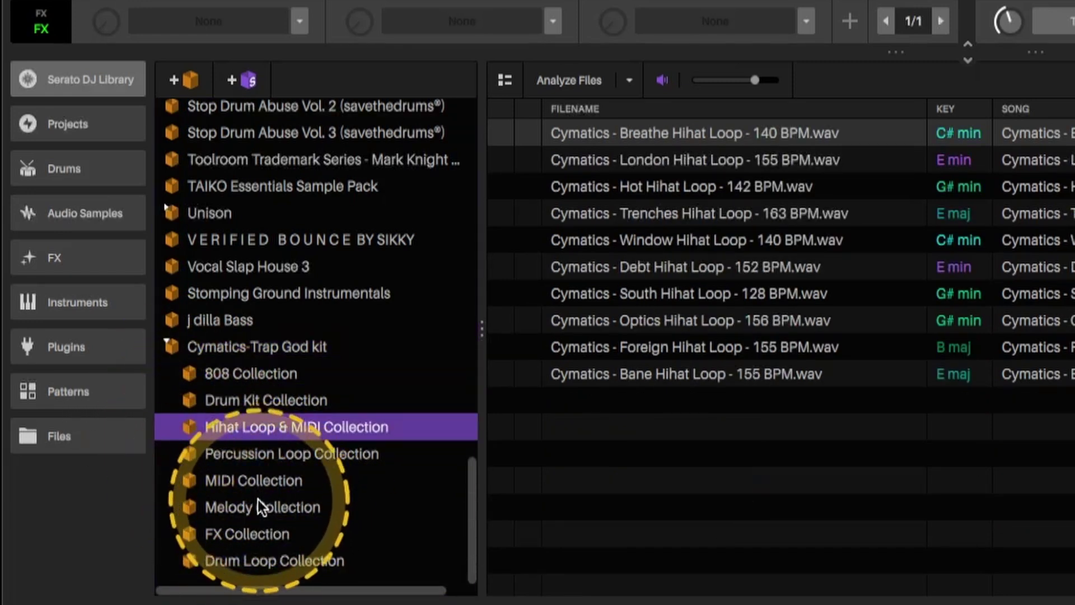
pyautogui.moveTo(258, 501); pyautogui.dragTo(185, 490)
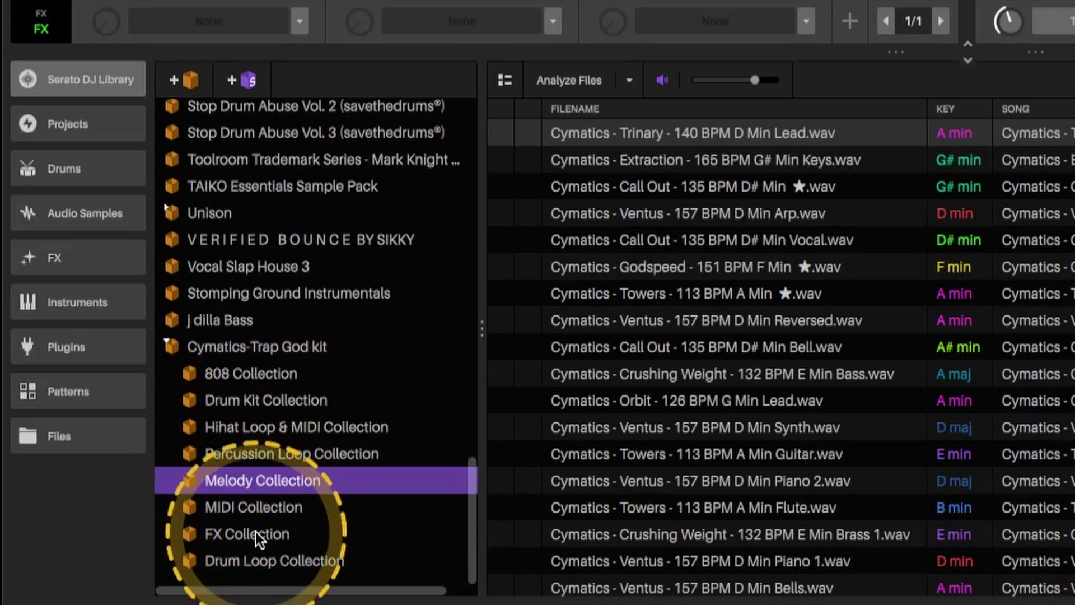
pyautogui.moveTo(256, 532); pyautogui.dragTo(180, 446)
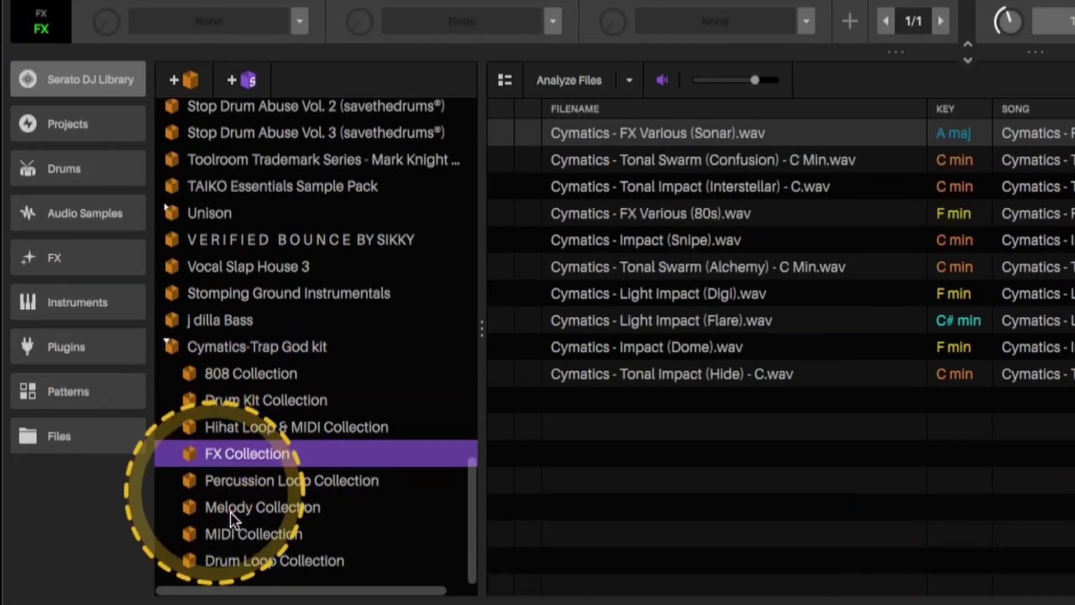
pyautogui.moveTo(243, 558); pyautogui.dragTo(186, 407)
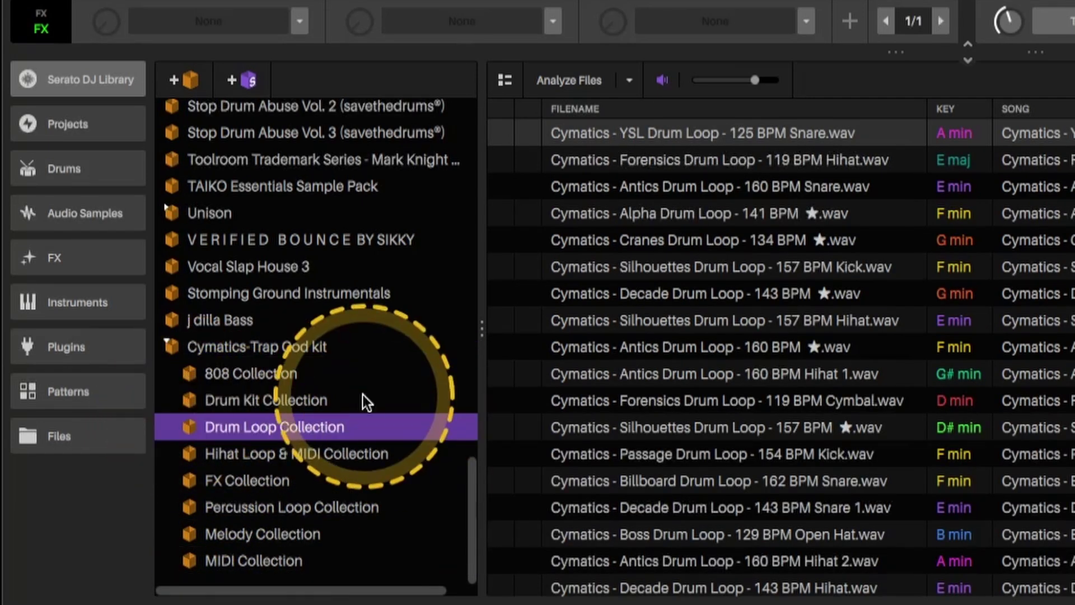
# Open Drum Kit Collection, then collapse and re-expand the Cymatics-Trap God kit crate.
pyautogui.click(263, 399)
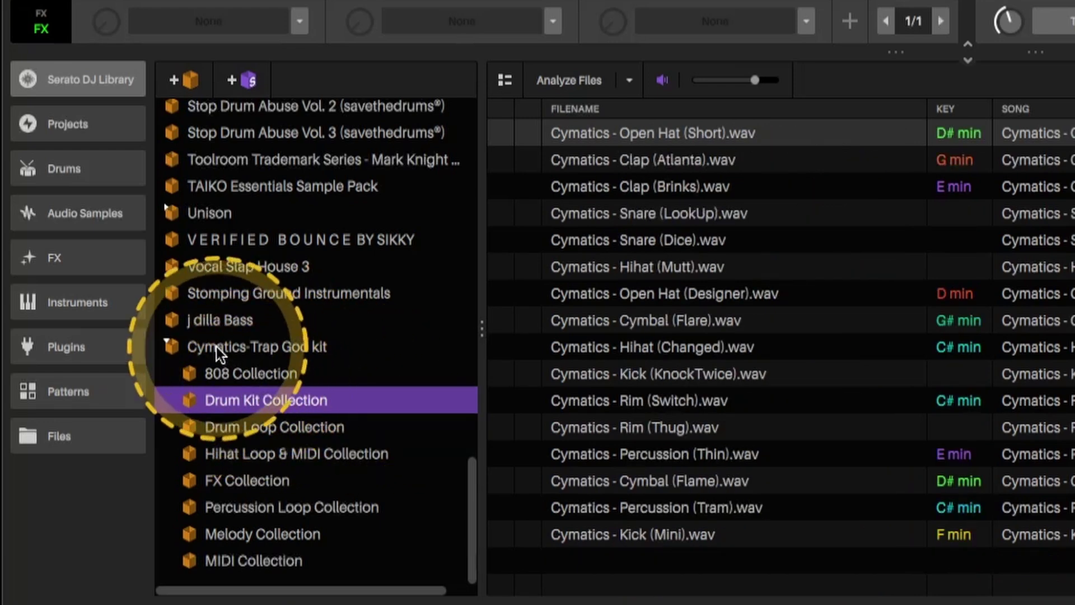
pyautogui.click(178, 342)
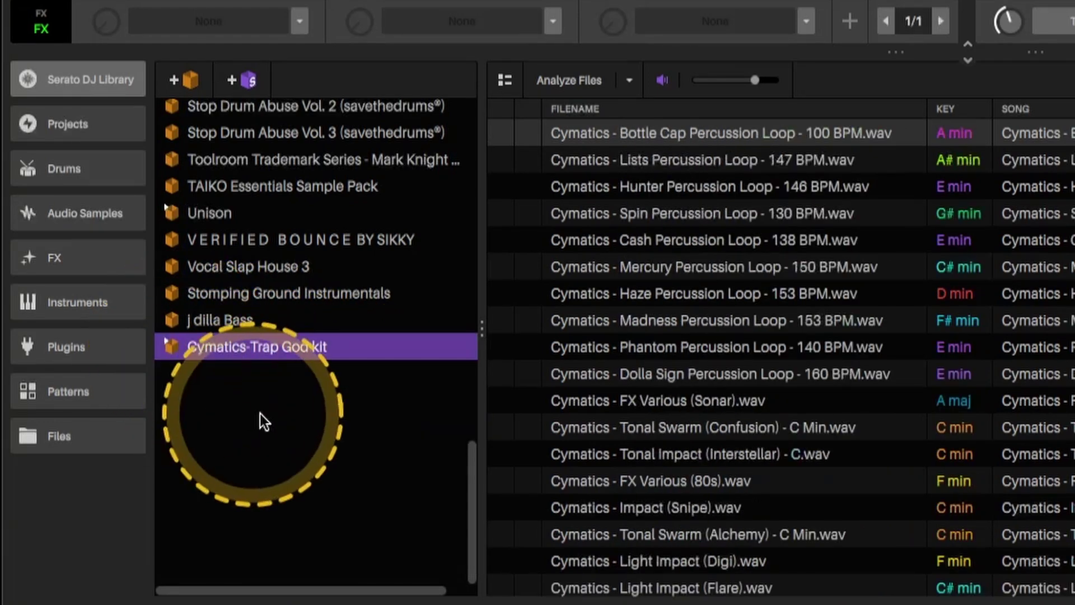
pyautogui.click(166, 344)
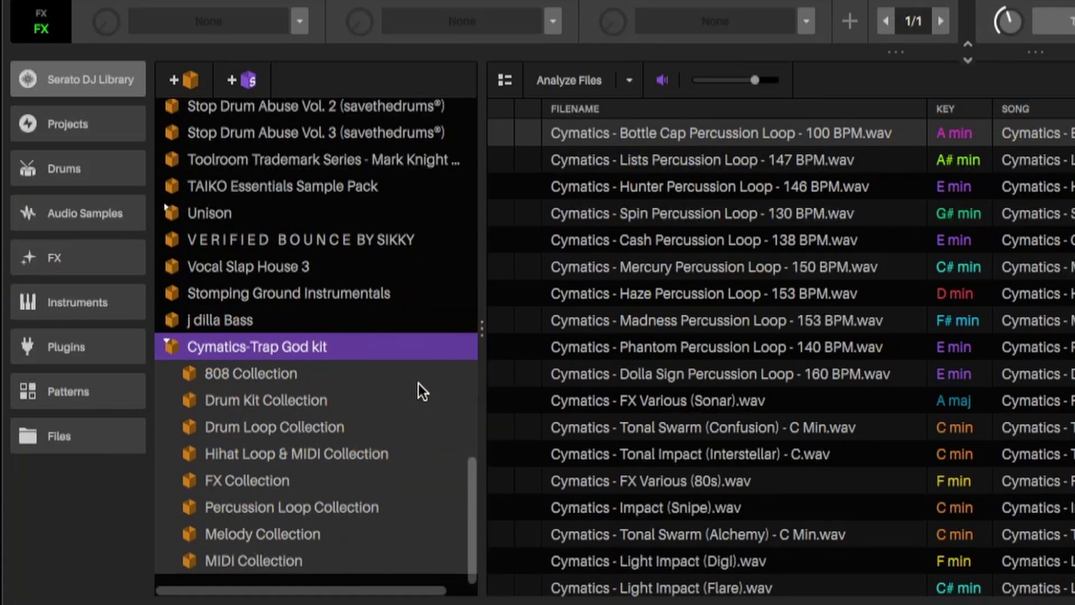
# Preview 808 Sunny, Snare (Dice), Rim (Switch) and Decade Drum Loop from the first three subcrates.
pyautogui.click(382, 375)
pyautogui.click(710, 188)
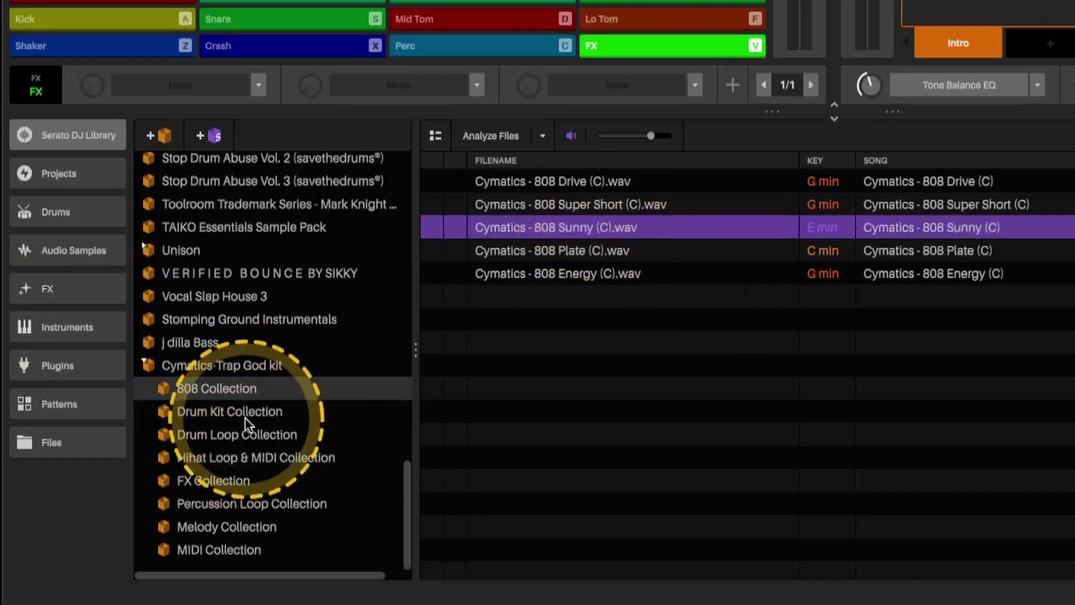
pyautogui.click(266, 400)
pyautogui.click(595, 275)
pyautogui.click(582, 411)
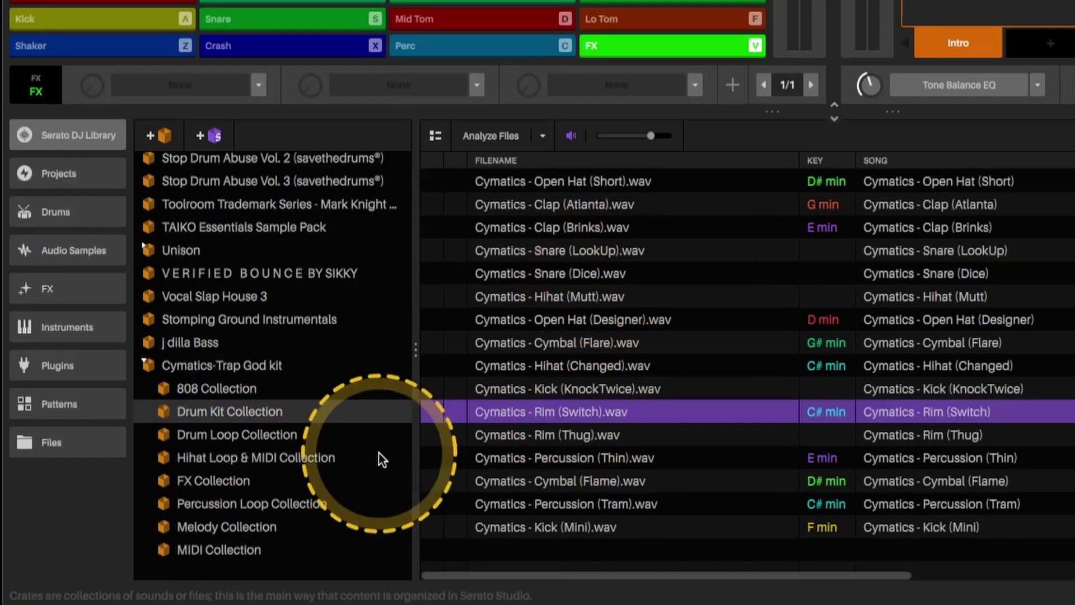
pyautogui.click(280, 434)
pyautogui.click(627, 324)
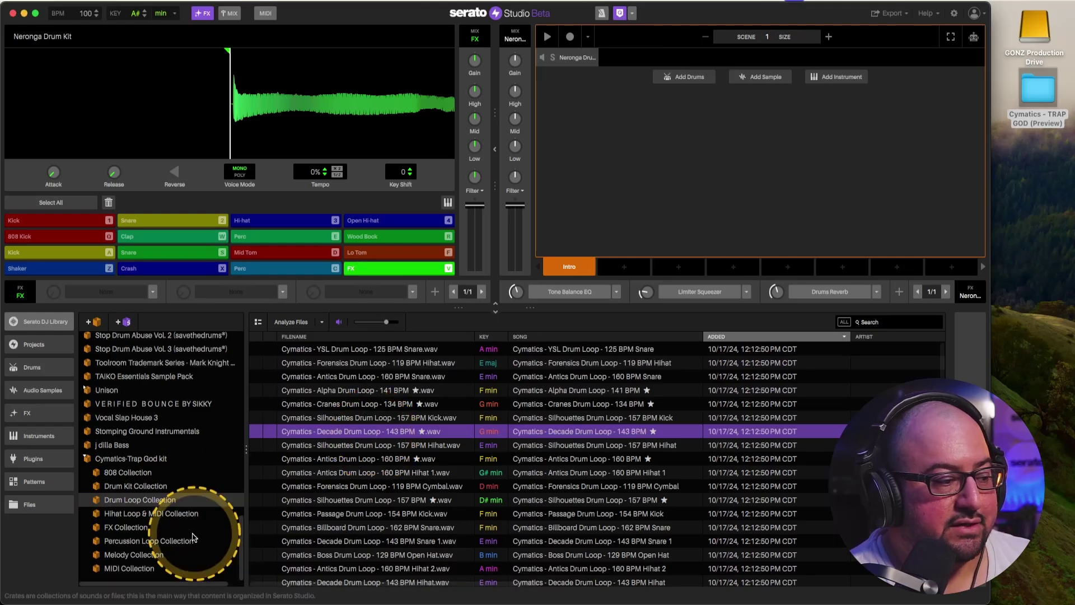
# Browse Hihat Loop & MIDI, FX, Percussion Loop and Melody Collections, then collapse the kit crate.
pyautogui.click(172, 514)
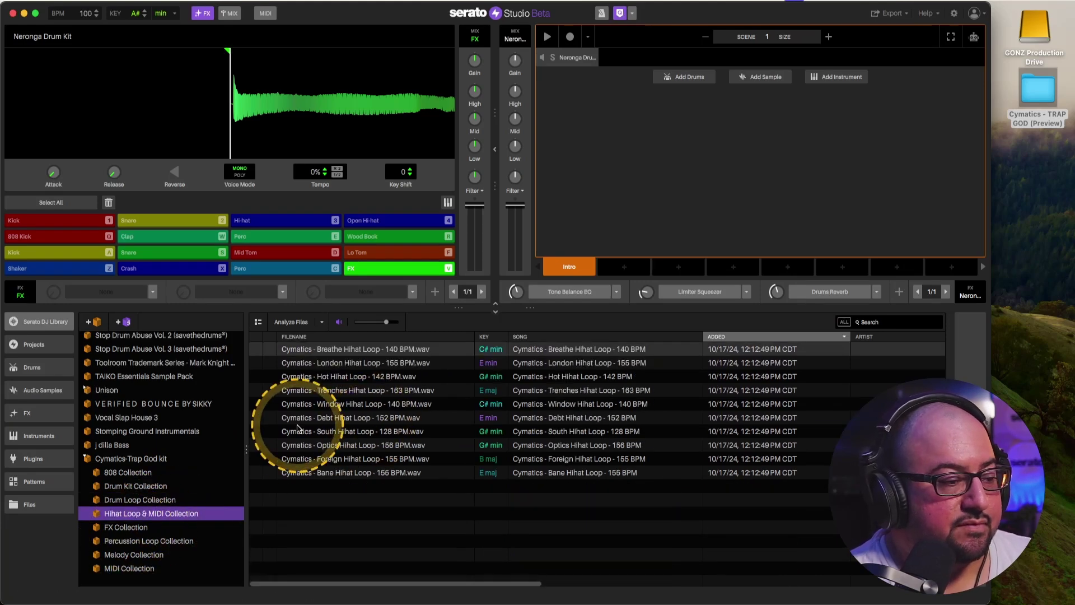
pyautogui.click(133, 529)
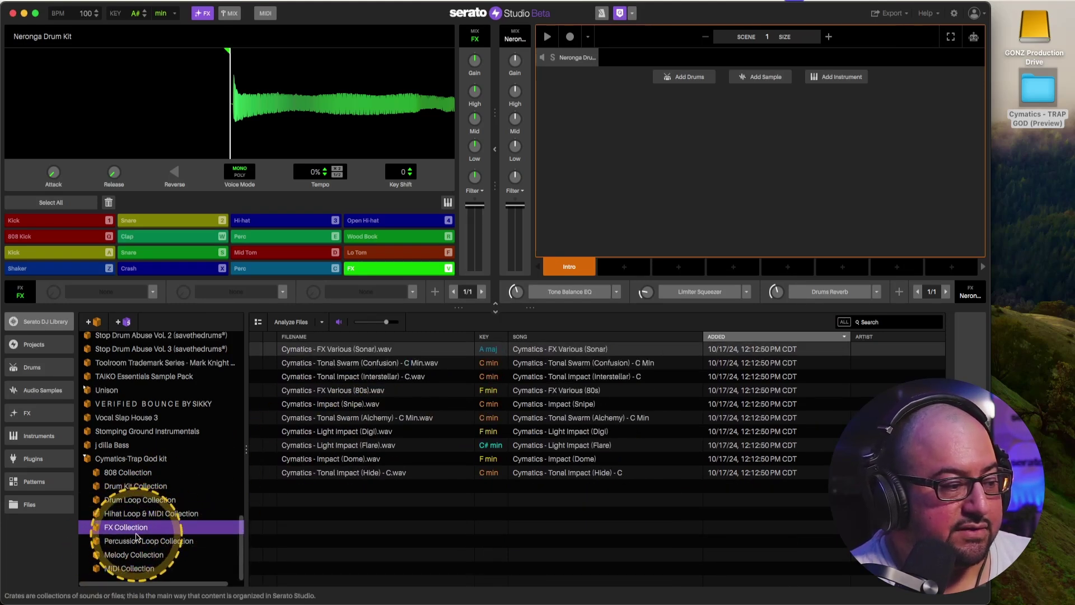
pyautogui.click(140, 542)
pyautogui.click(135, 556)
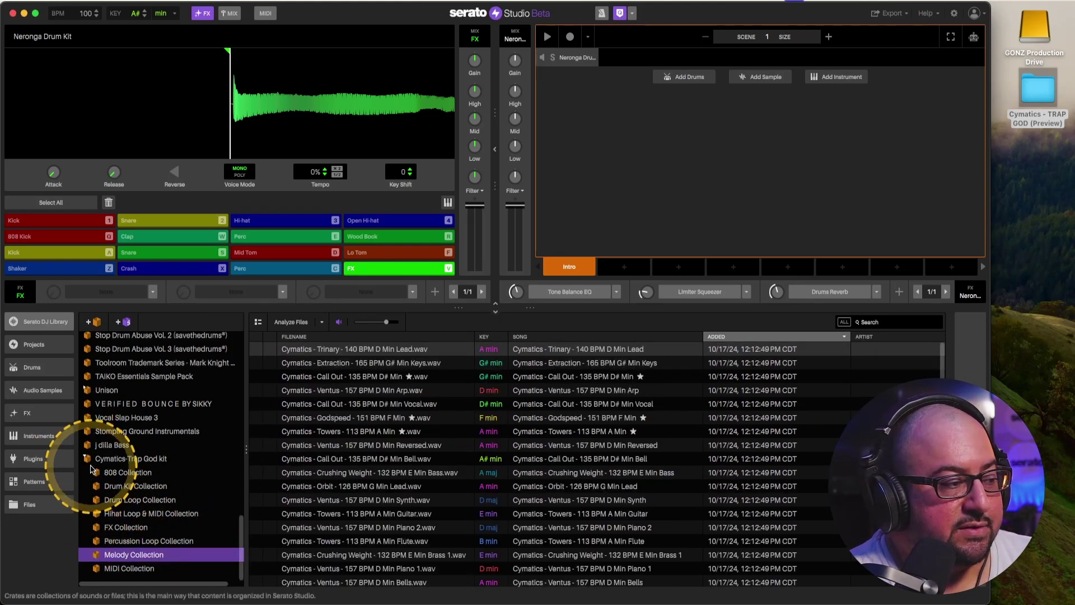
pyautogui.click(87, 459)
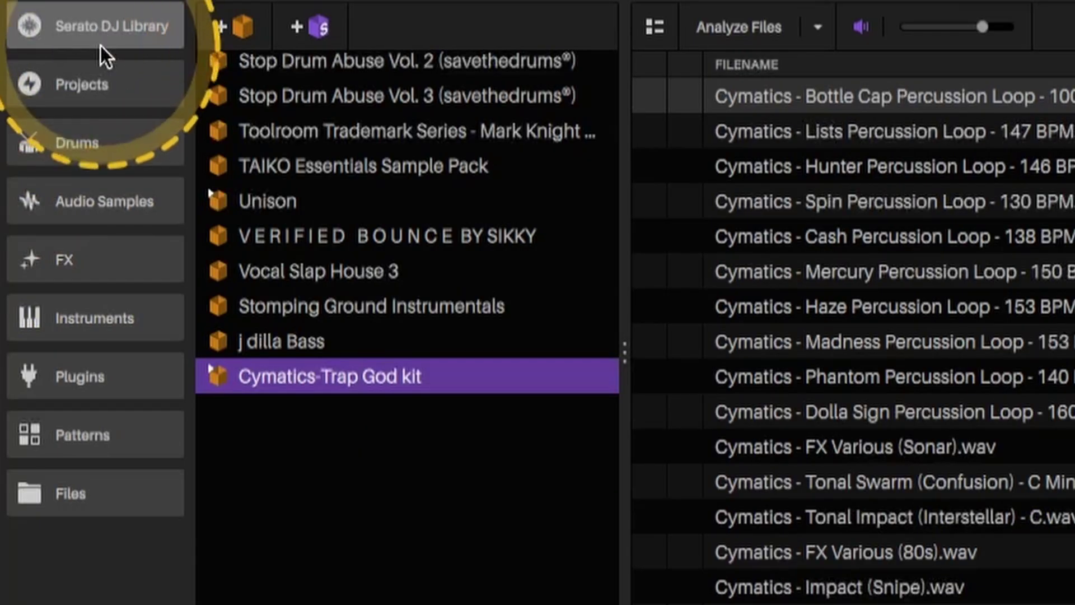
# Switch to the Audio Samples library and scroll through its crates.
pyautogui.click(91, 199)
pyautogui.scroll(-20, 295, 442)
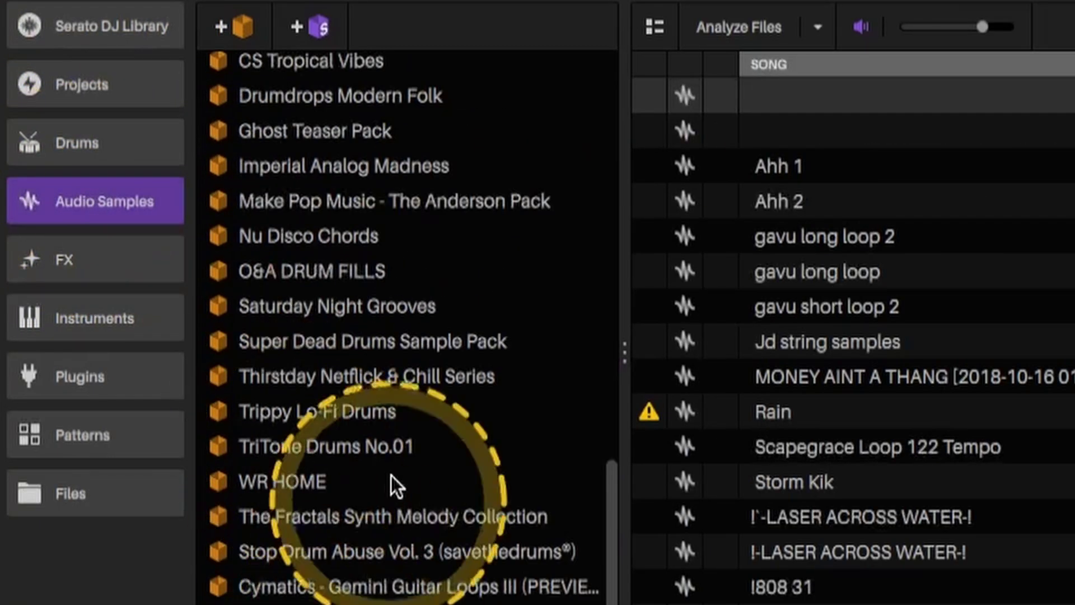
pyautogui.scroll(20, 392, 448)
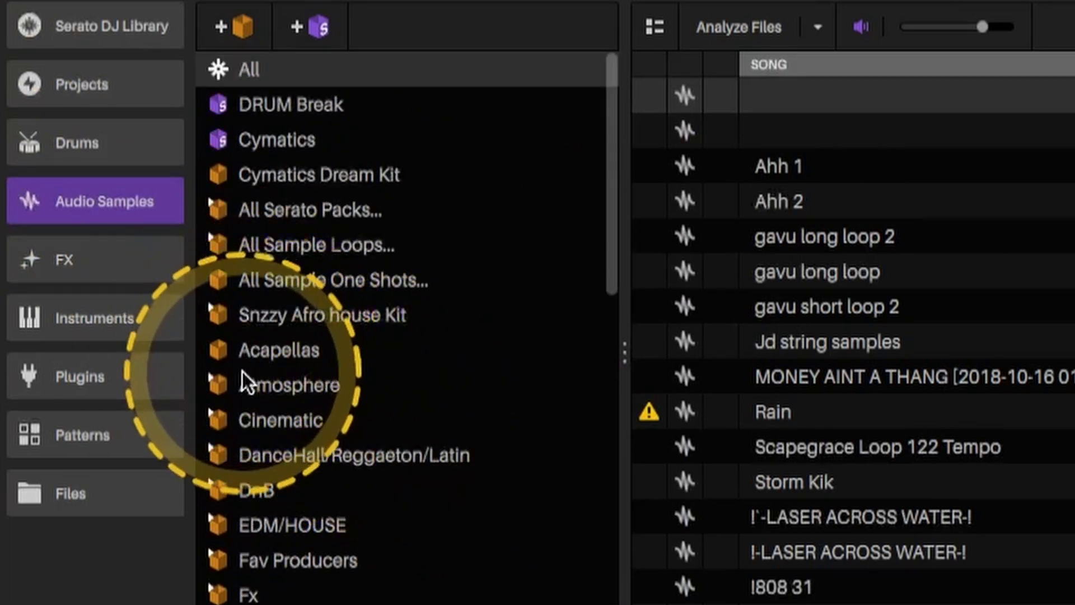
pyautogui.scroll(-1, 230, 386)
# Expand the Cinematic crate, scroll through its subcrates, then collapse it.
pyautogui.click(217, 387)
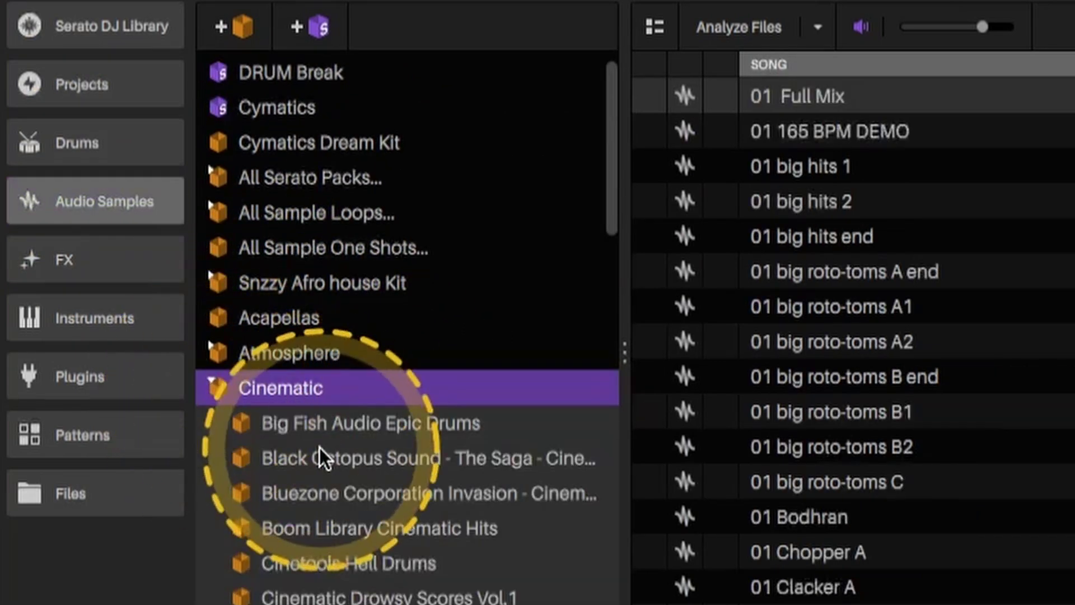
pyautogui.scroll(-4, 285, 442)
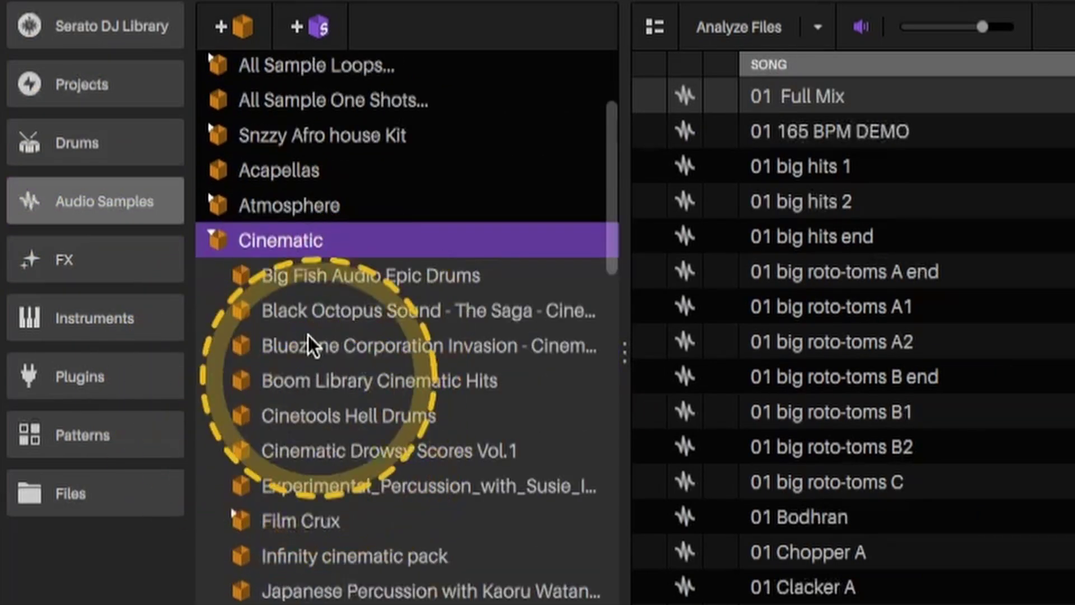
pyautogui.scroll(-10, 364, 397)
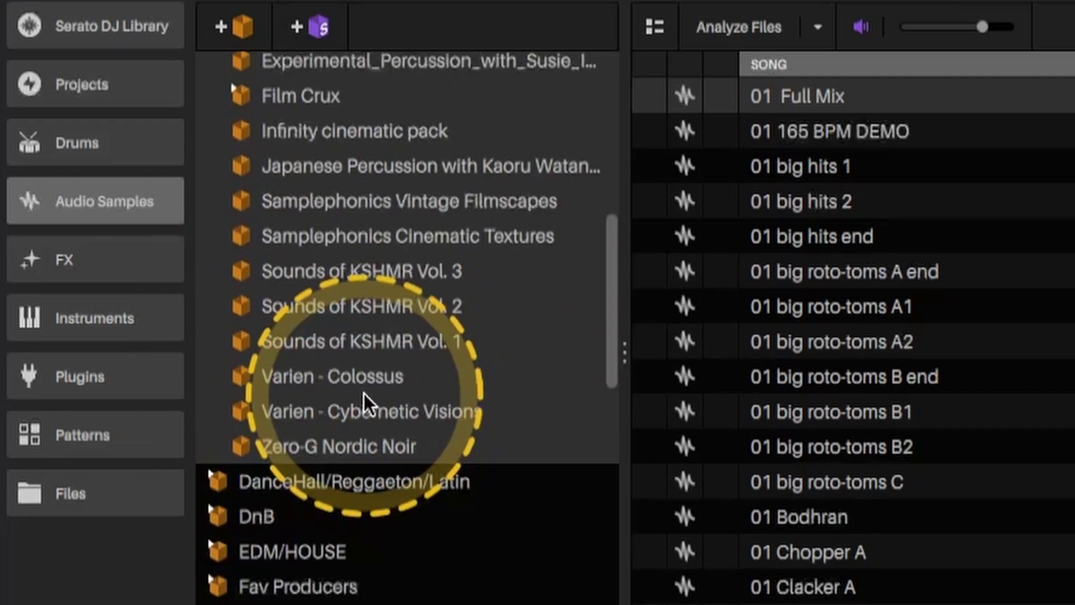
pyautogui.scroll(9, 365, 394)
pyautogui.click(214, 194)
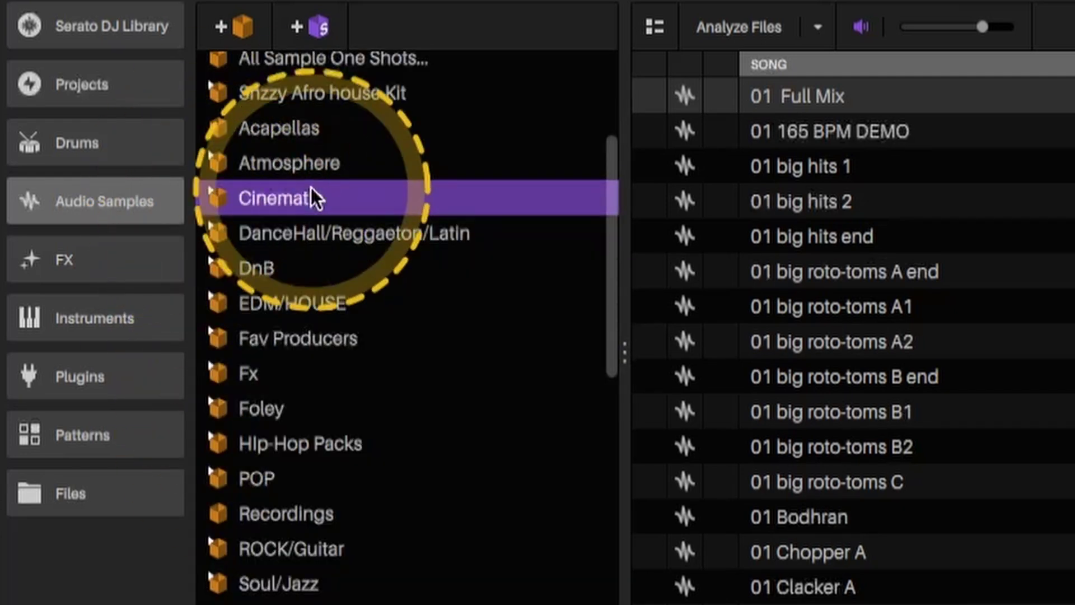
# Switch to the Drums library and briefly expand, then collapse, the Heazy Punk rock Kit crate.
pyautogui.click(146, 125)
pyautogui.click(219, 170)
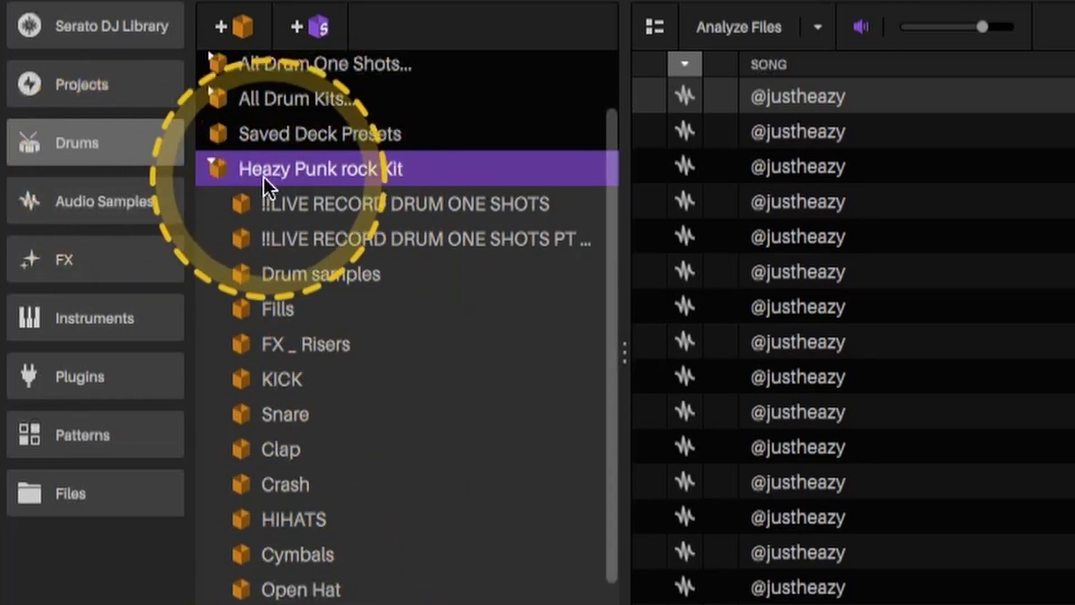
pyautogui.click(216, 164)
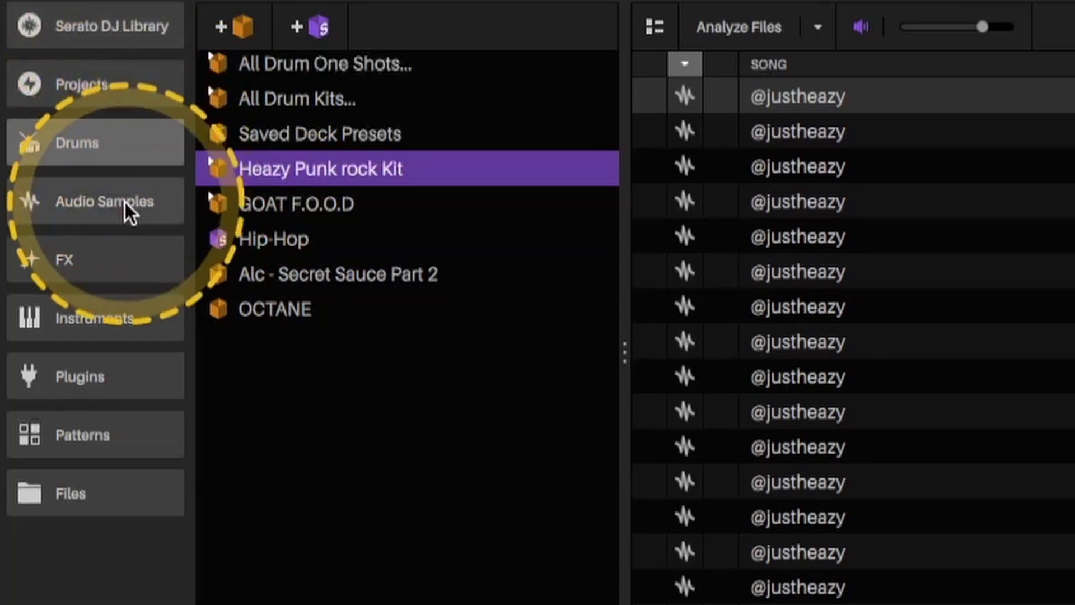
# List and scroll the Alc - Secret Sauce Part 2 samples, such as Simmons Snare and Big Twins Kick.
pyautogui.click(365, 274)
pyautogui.scroll(-10, 992, 532)
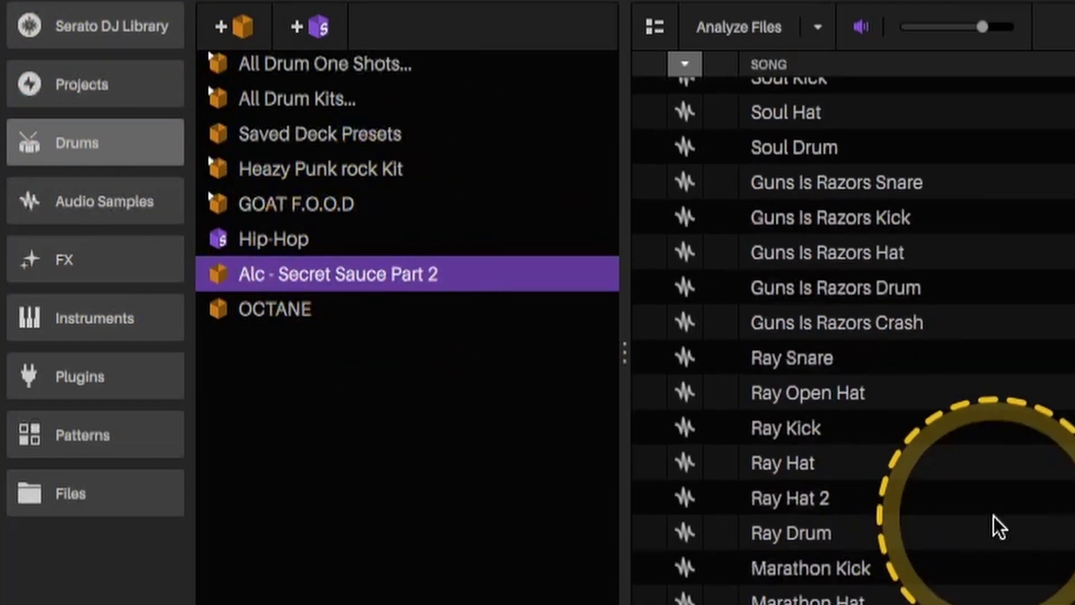
pyautogui.scroll(-15, 993, 516)
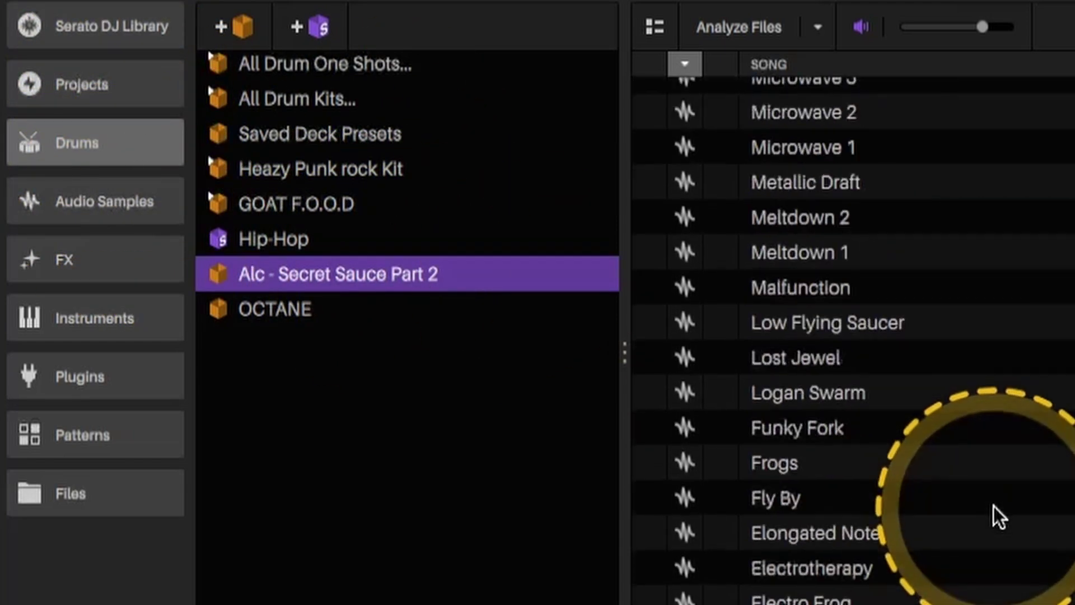
pyautogui.scroll(-20, 1000, 516)
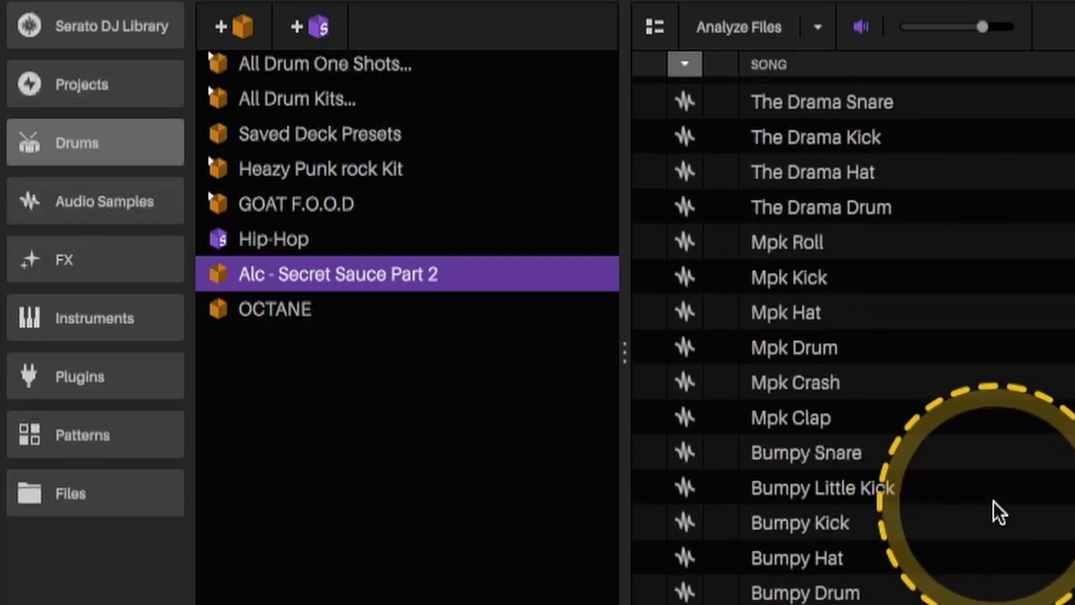
pyautogui.scroll(-20, 994, 502)
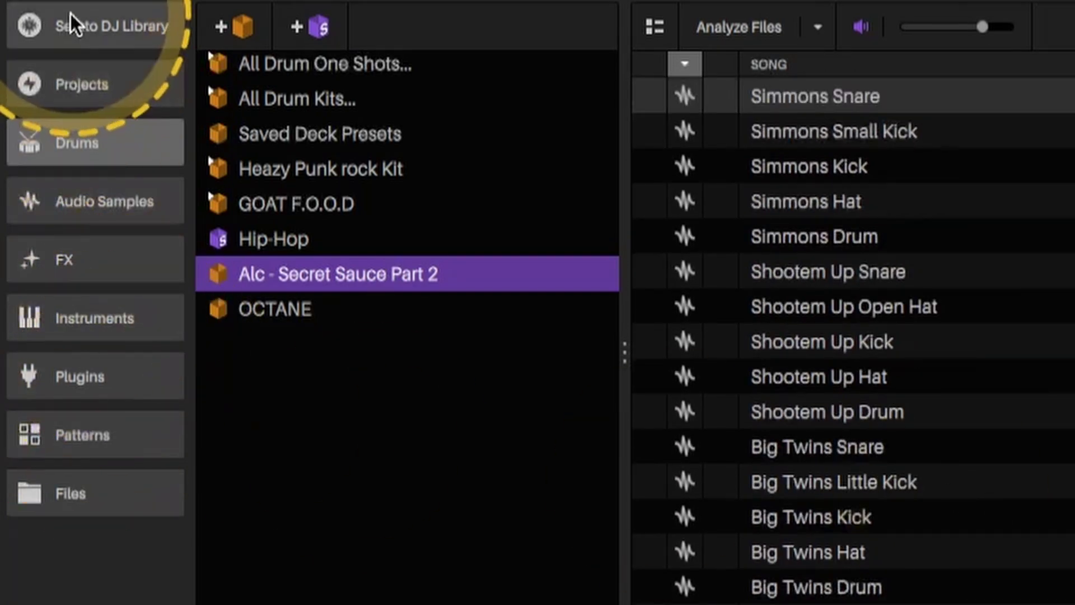
# Expand Cymatics-Trap God kit in the DJ library and compare it against the desktop TRAP GOD folder.
pyautogui.click(88, 39)
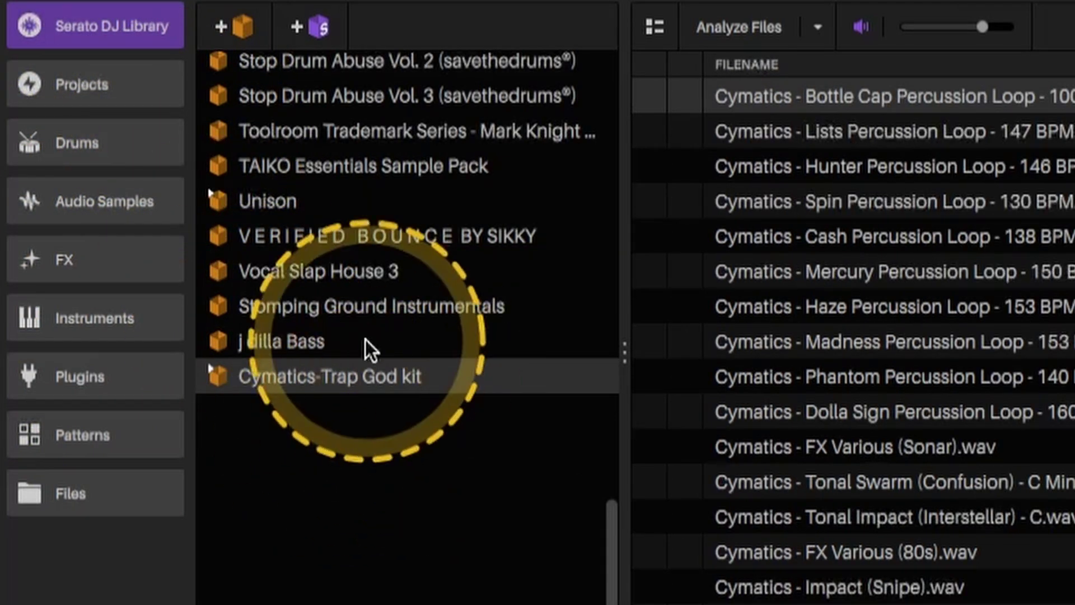
pyautogui.click(223, 378)
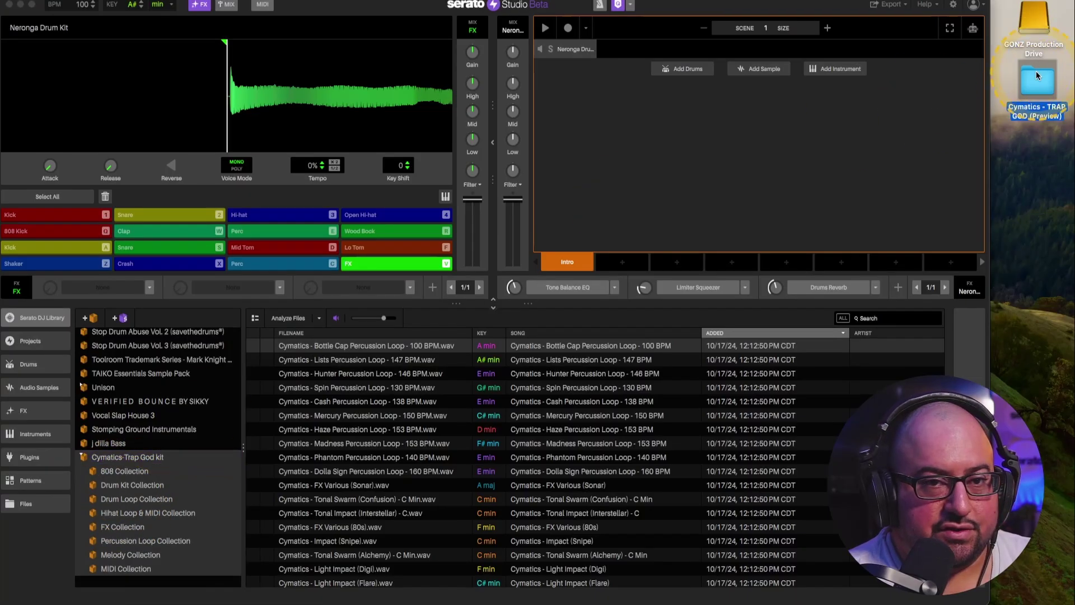
pyautogui.doubleClick(1038, 78)
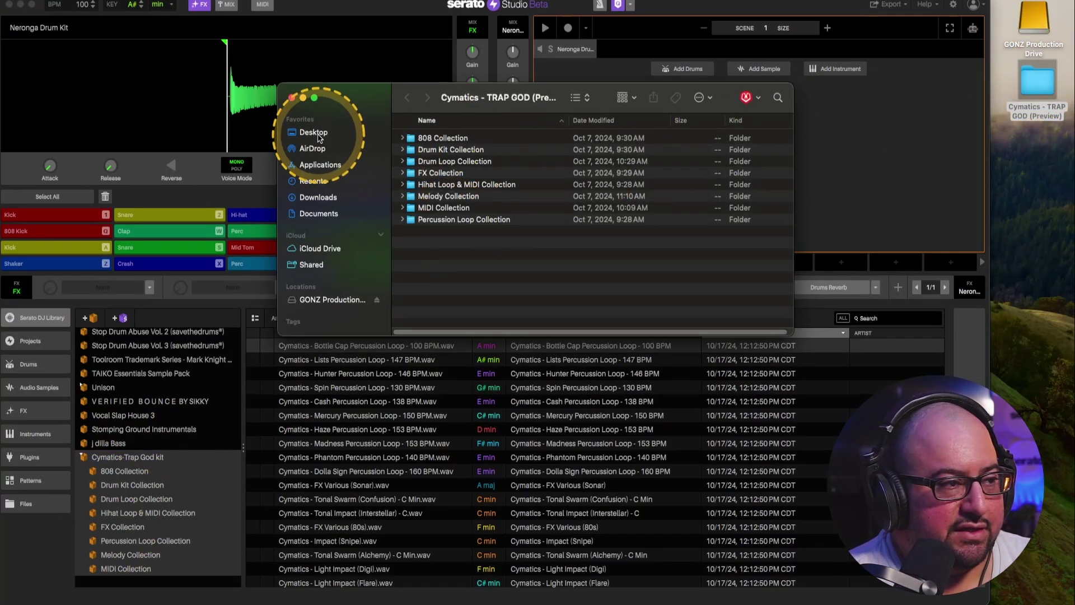
pyautogui.click(291, 98)
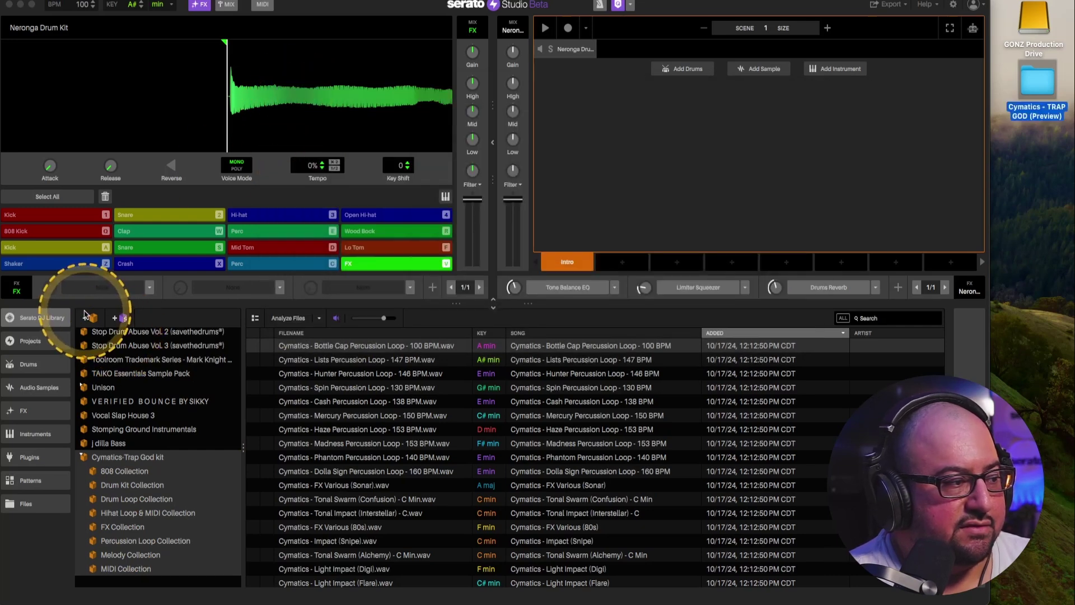